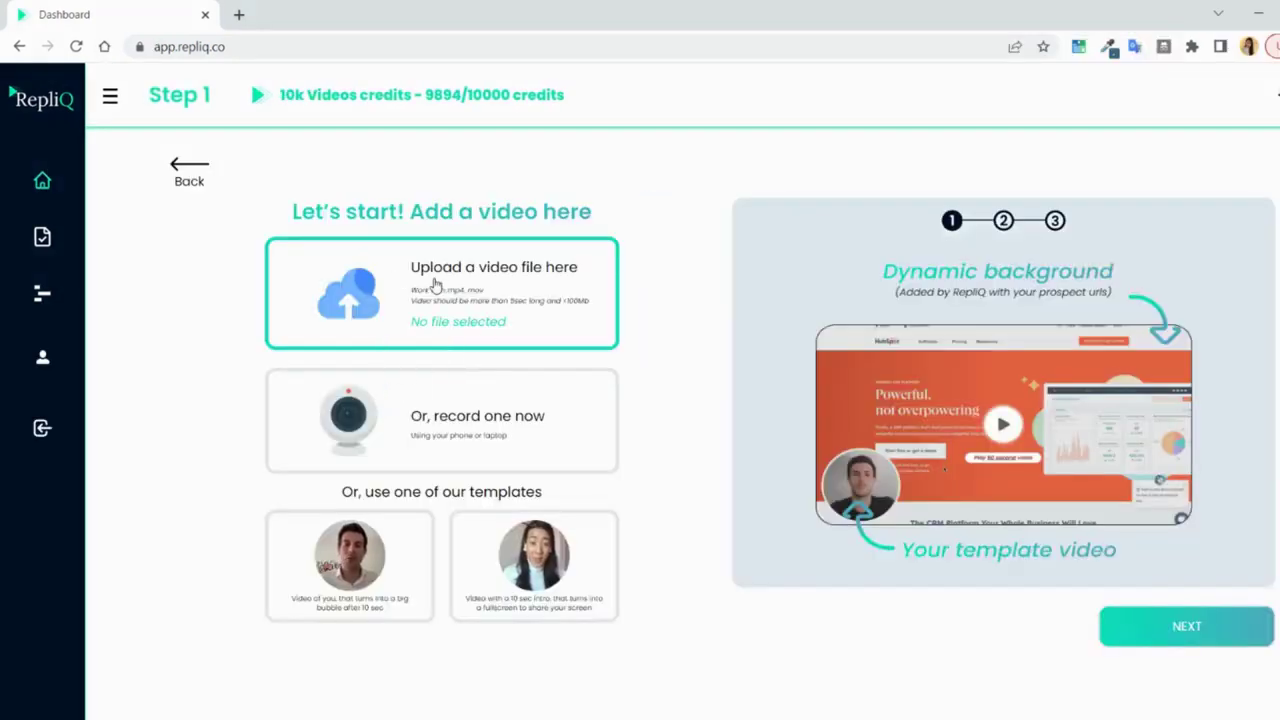
Upload Untitled design (6).mp4 as the Step 1 video file.
left_click(410, 436)
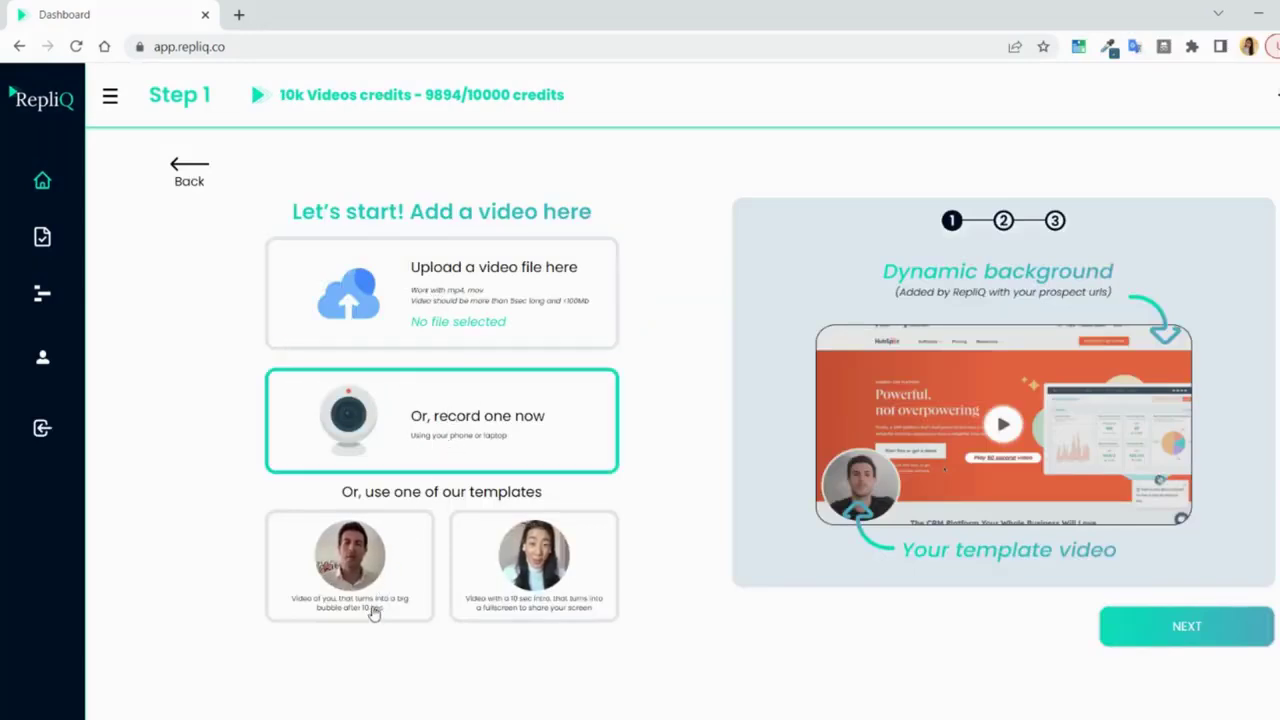
left_click(437, 308)
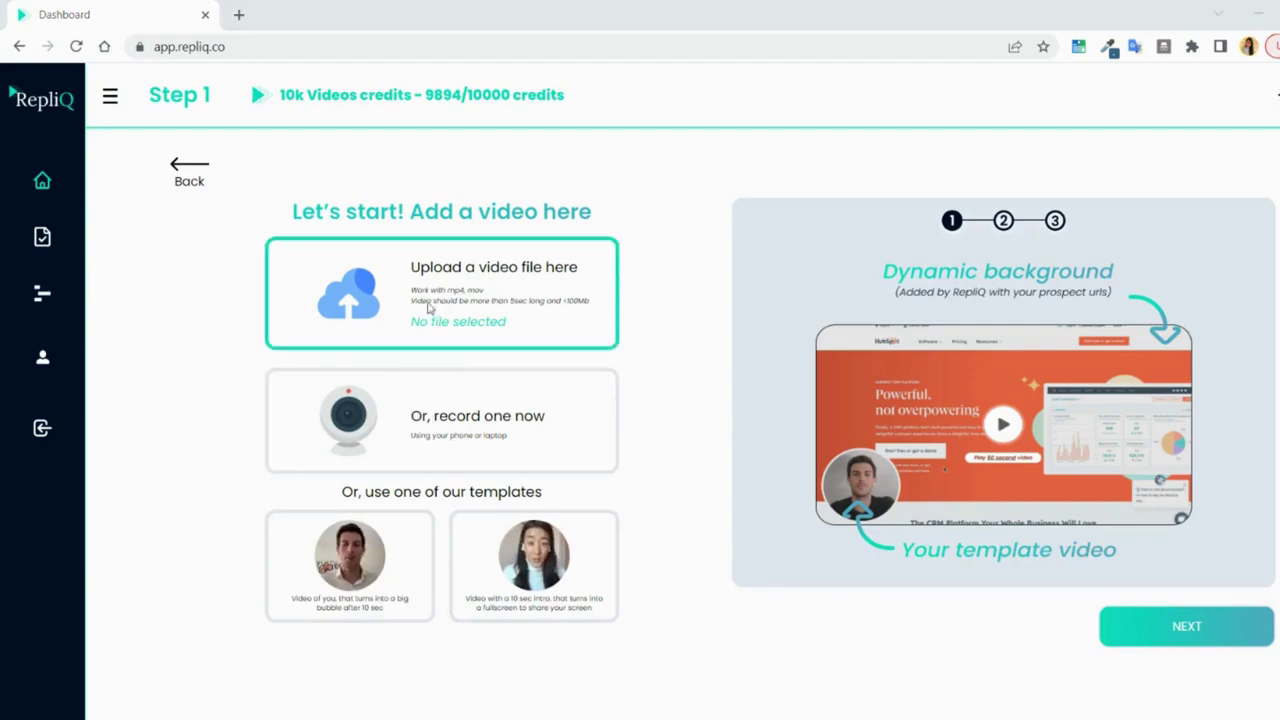
double_click(255, 468)
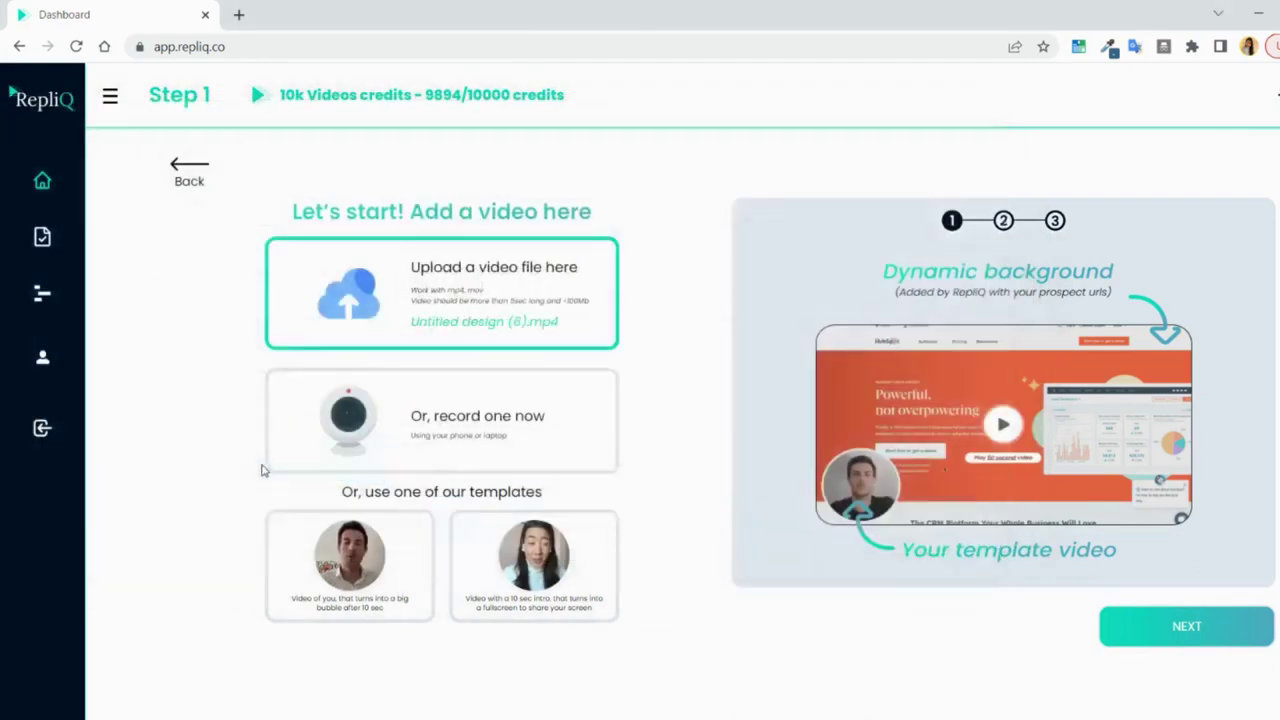
Choose to import your own lead file and load Repliq2.xlsx.
left_click(1152, 623)
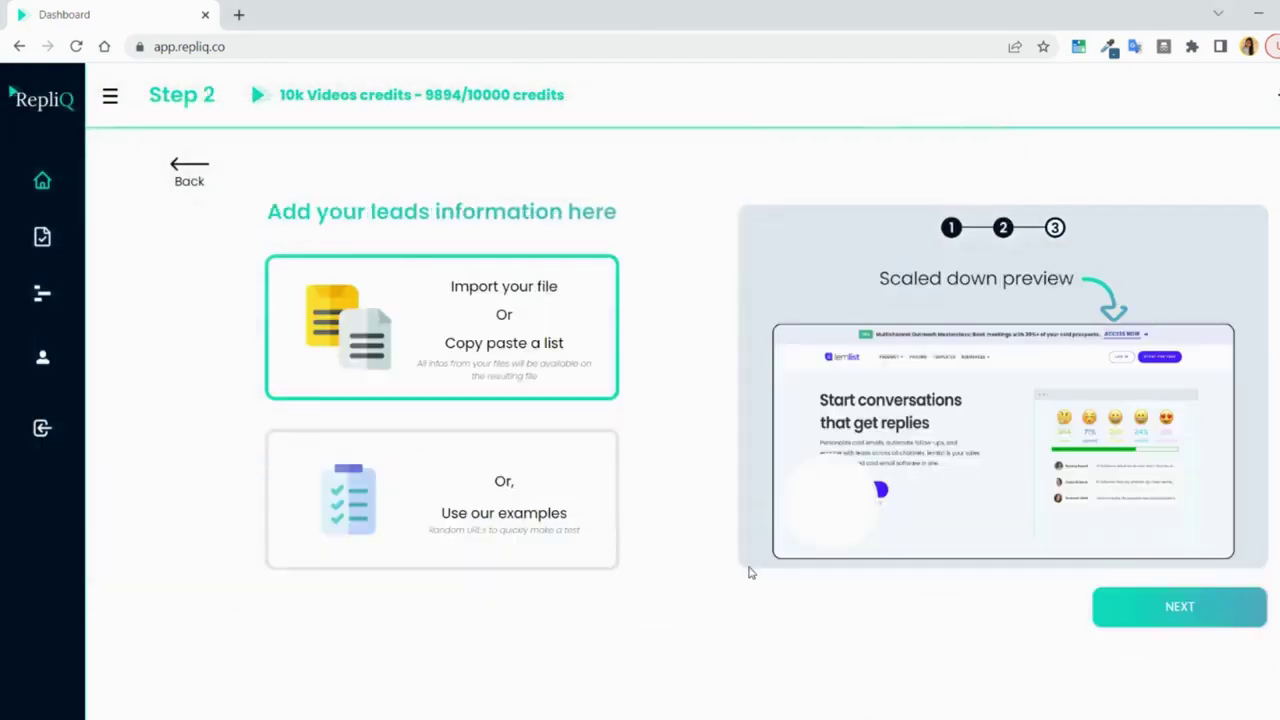
left_click(445, 512)
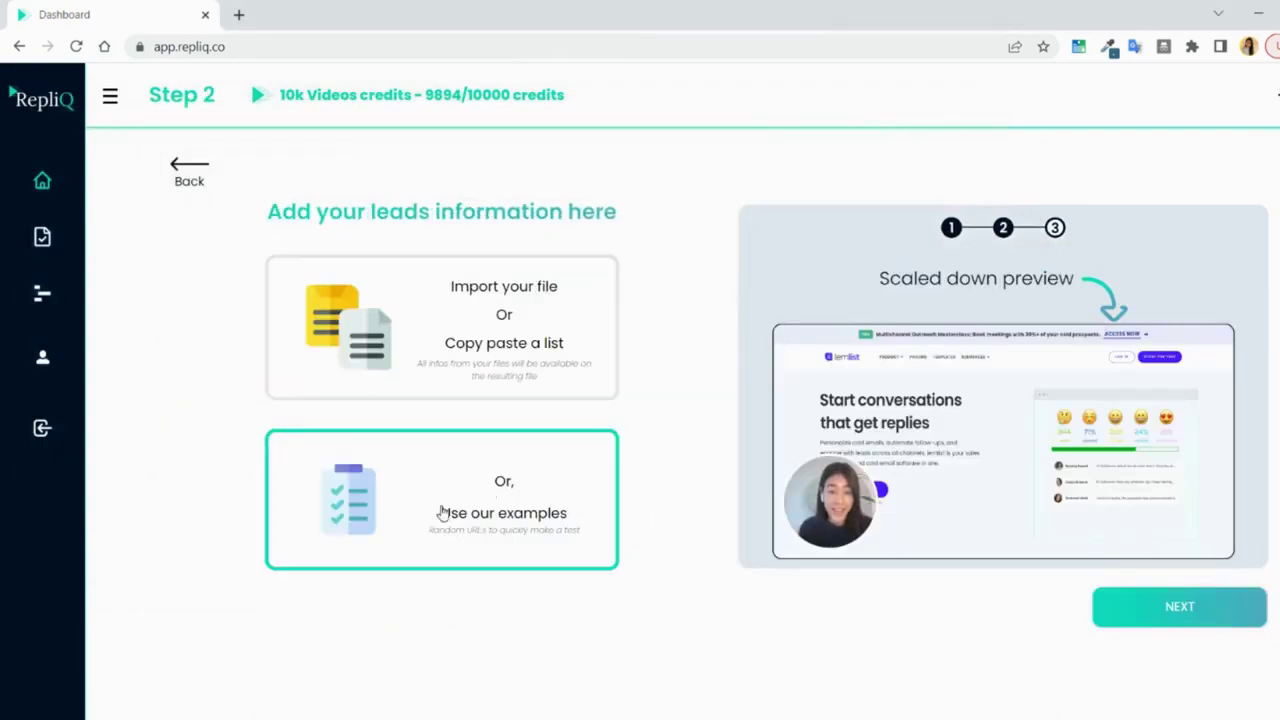
left_click(511, 334)
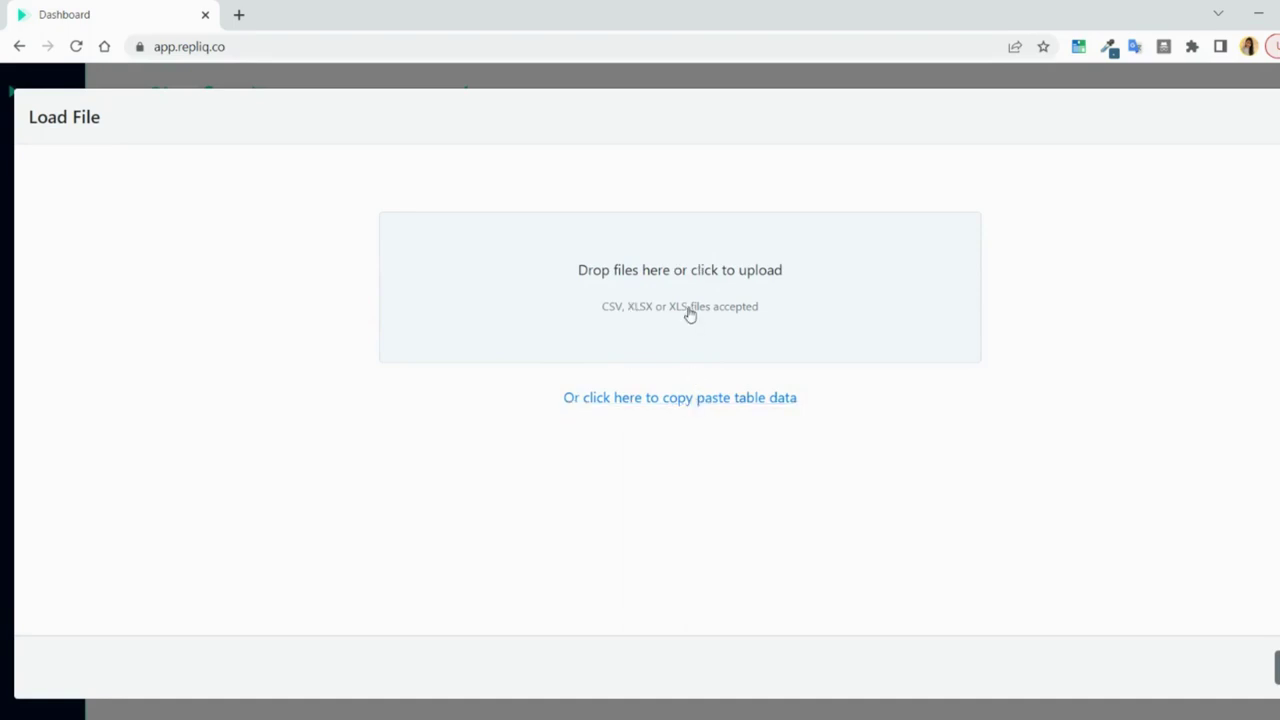
left_click(666, 362)
double_click(297, 251)
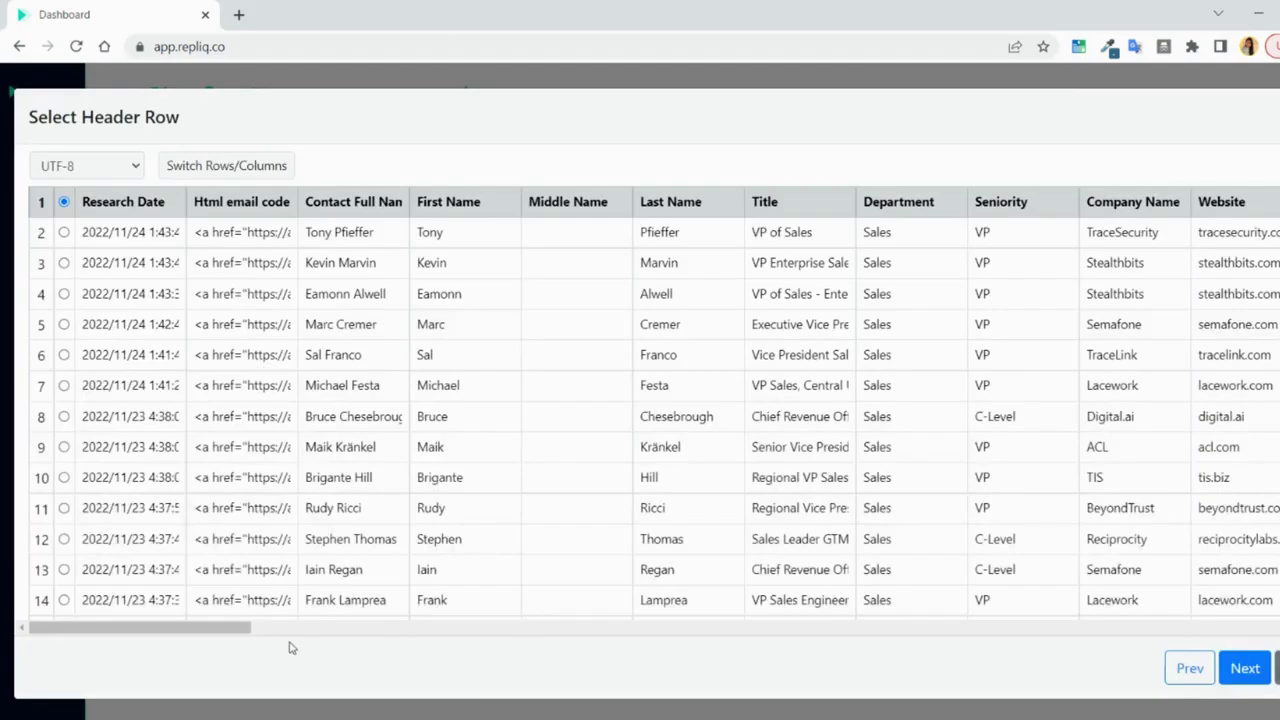
Keep the first row as header, accept the website and name mapping, and submit the 89 rows.
mouse_move(391, 627)
left_mouse_down()
mouse_move(617, 658)
mouse_move(234, 651)
left_mouse_up()
left_click(1240, 668)
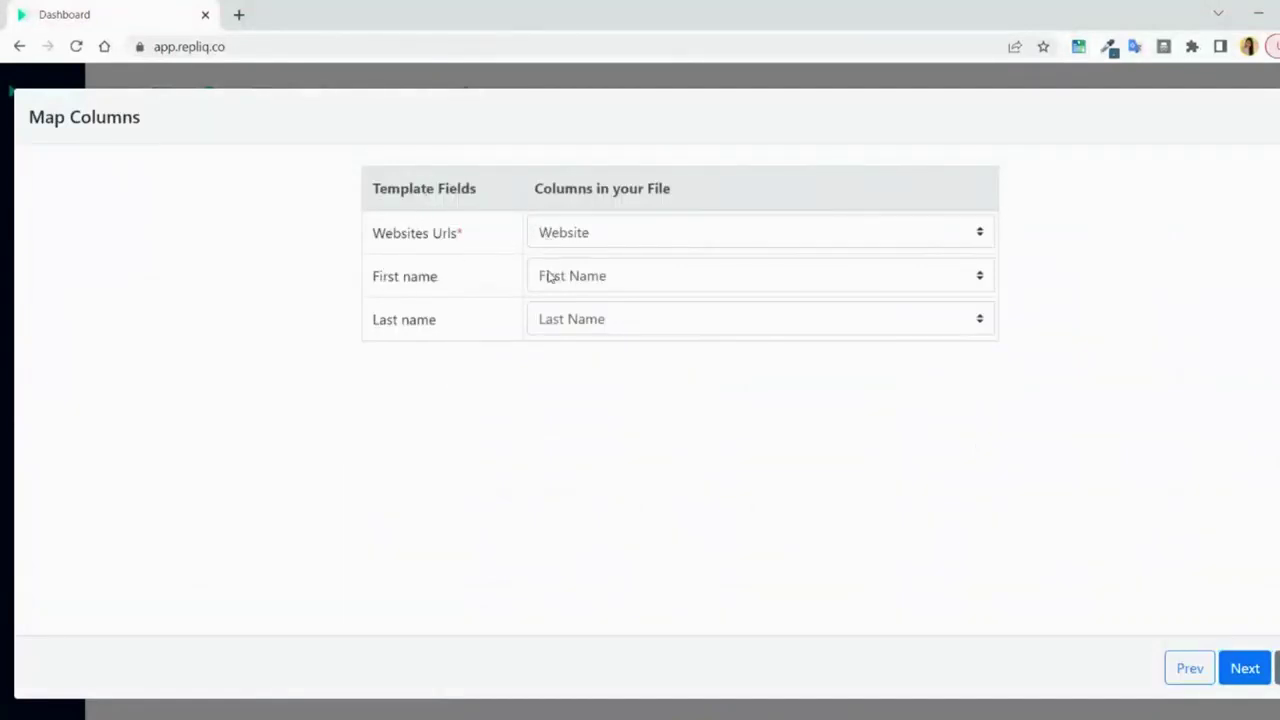
left_click(1244, 668)
scroll(746, 357, "down", 2)
scroll(866, 463, "down", 10)
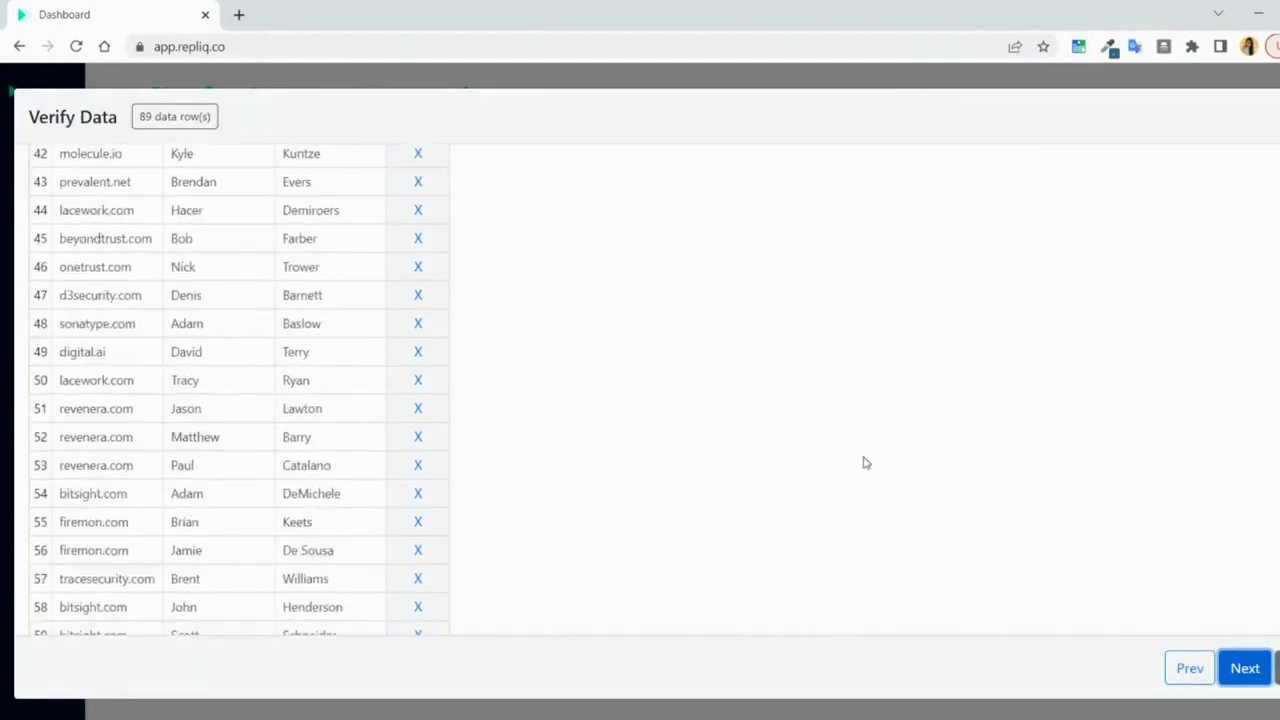
scroll(866, 463, "down", 8)
left_click(1244, 668)
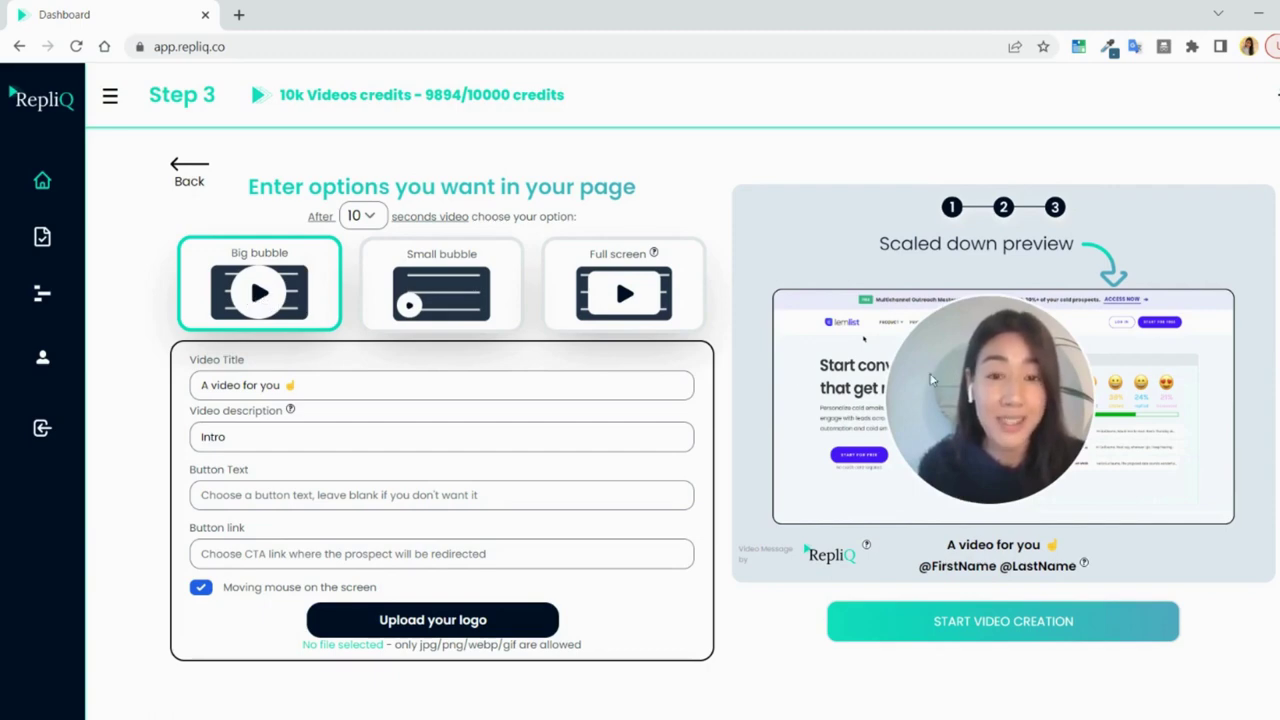
Keep the 10-second delay and switch the video layout from bubble to Full screen.
left_click(362, 216)
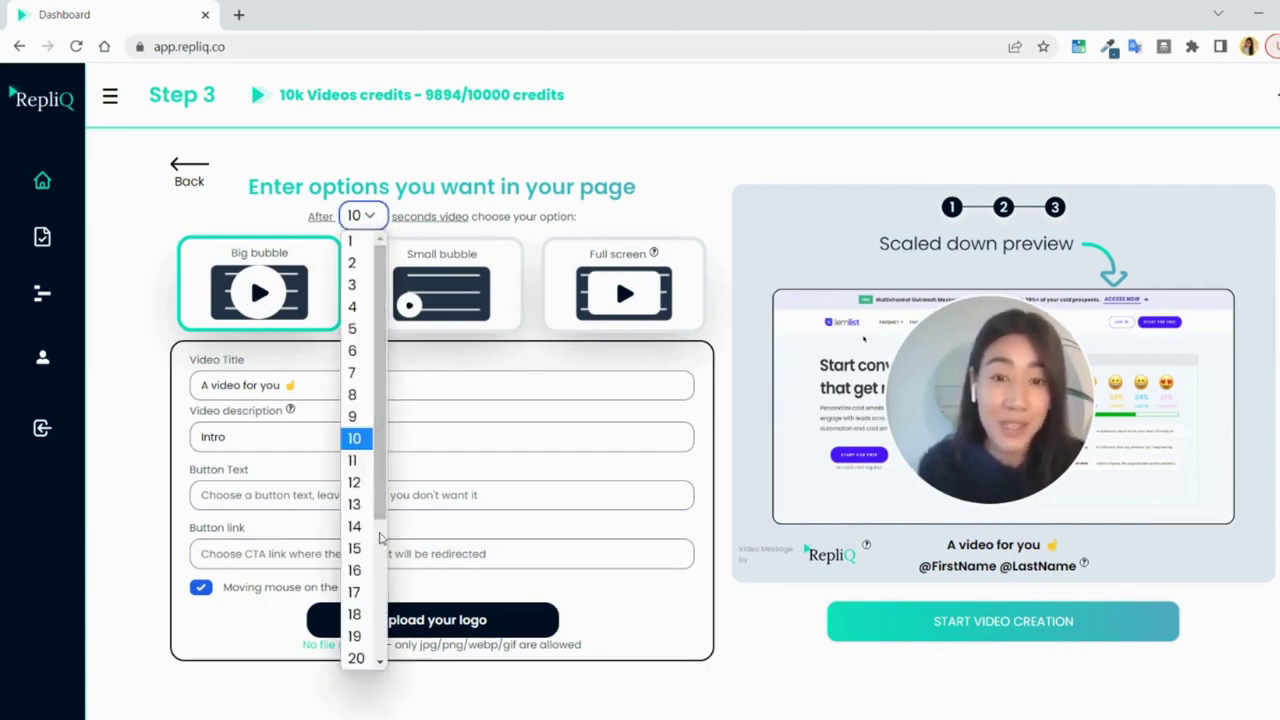
scroll(355, 550, "down", 3)
scroll(355, 550, "up", 3)
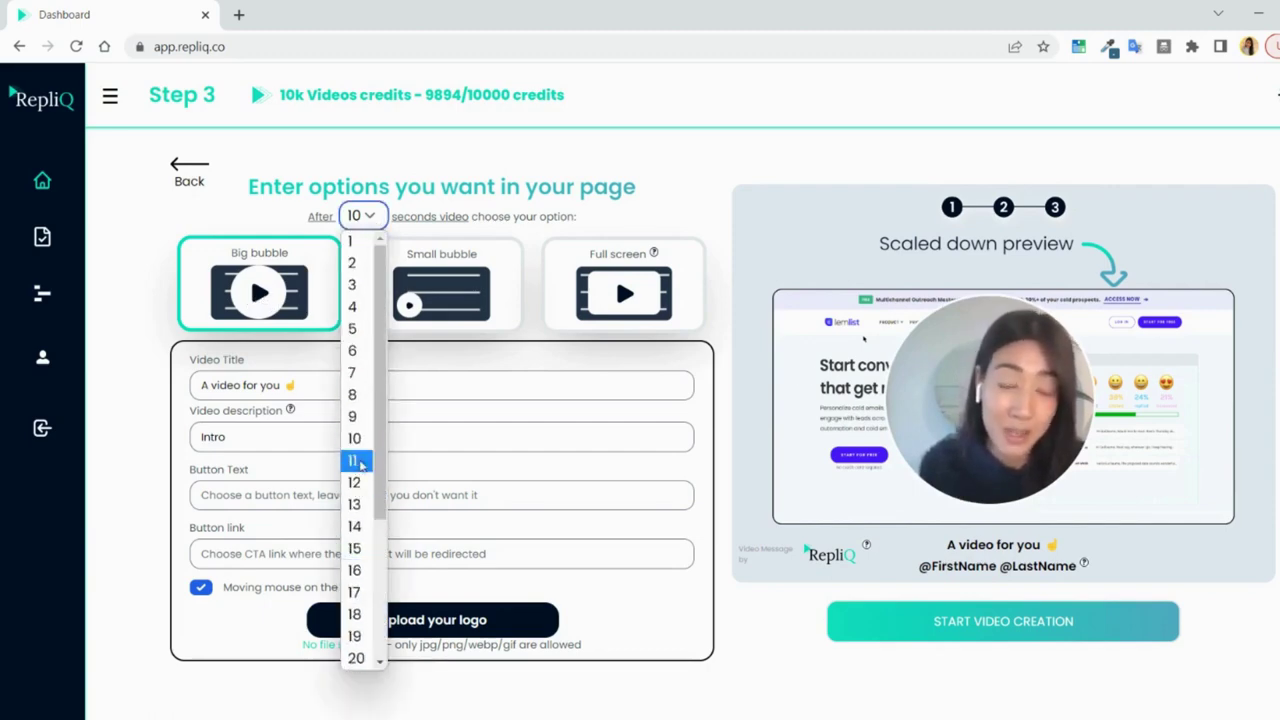
left_click(357, 440)
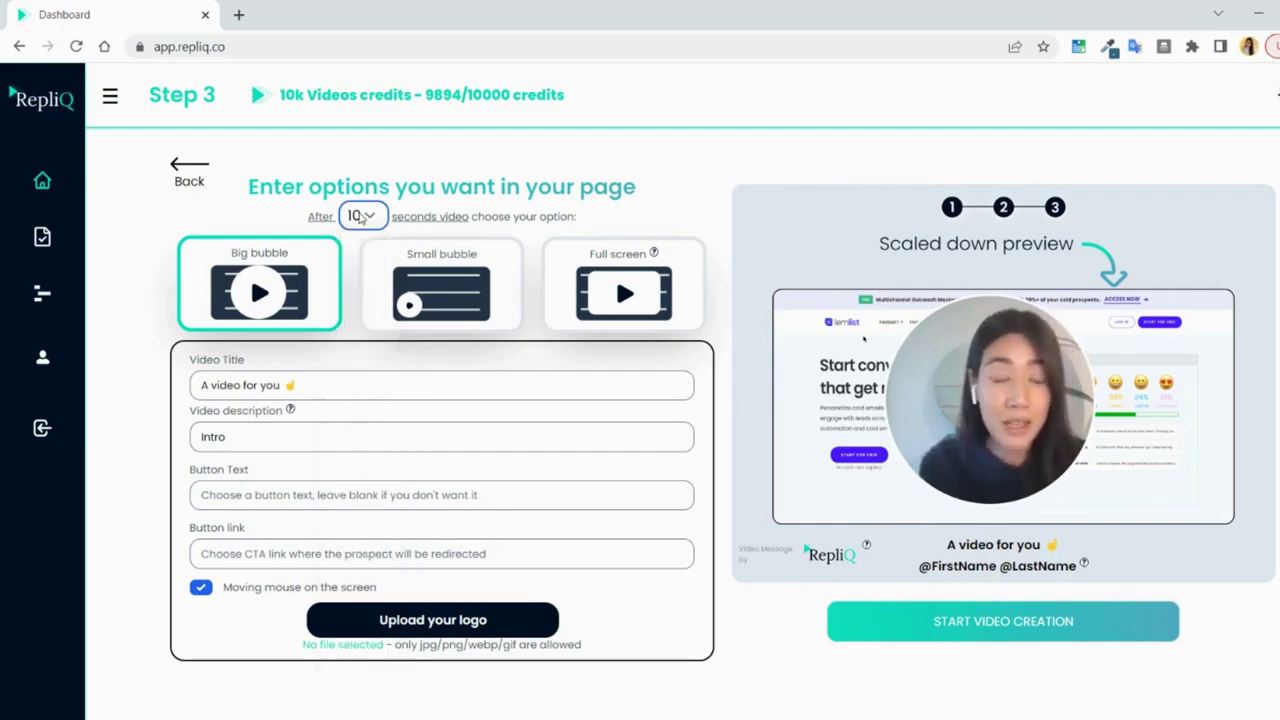
left_click(402, 266)
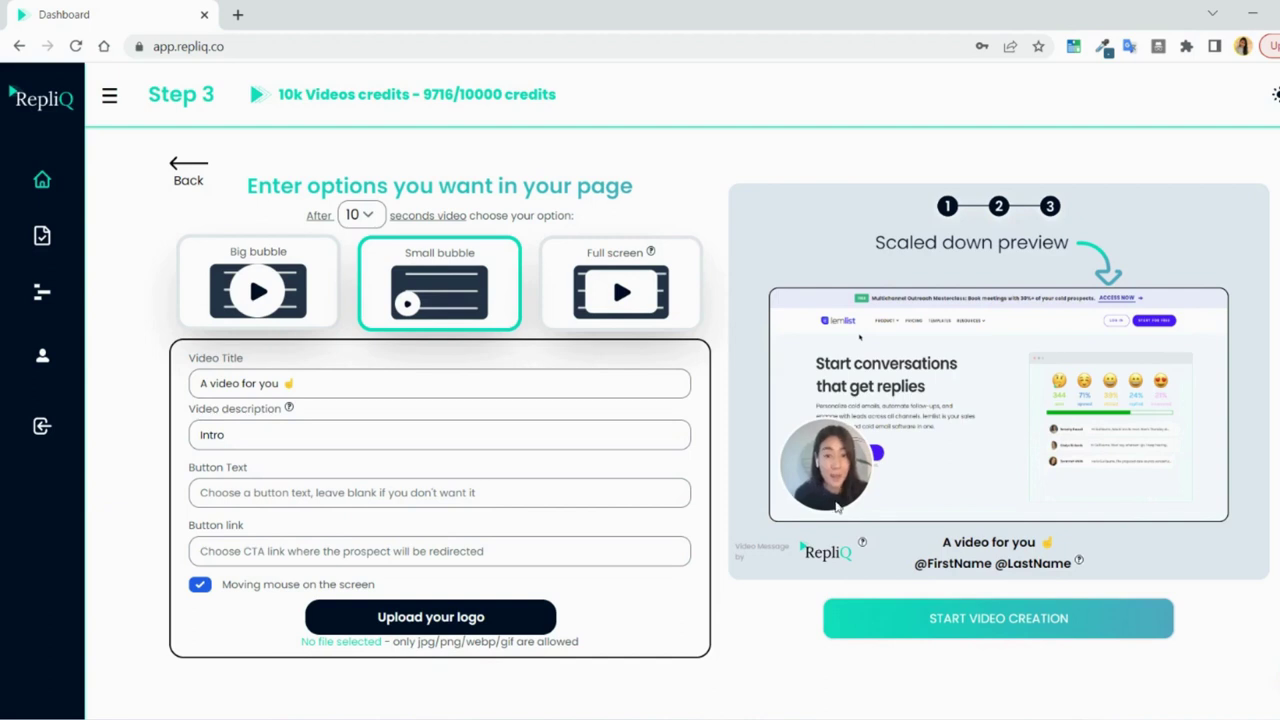
left_click(568, 289)
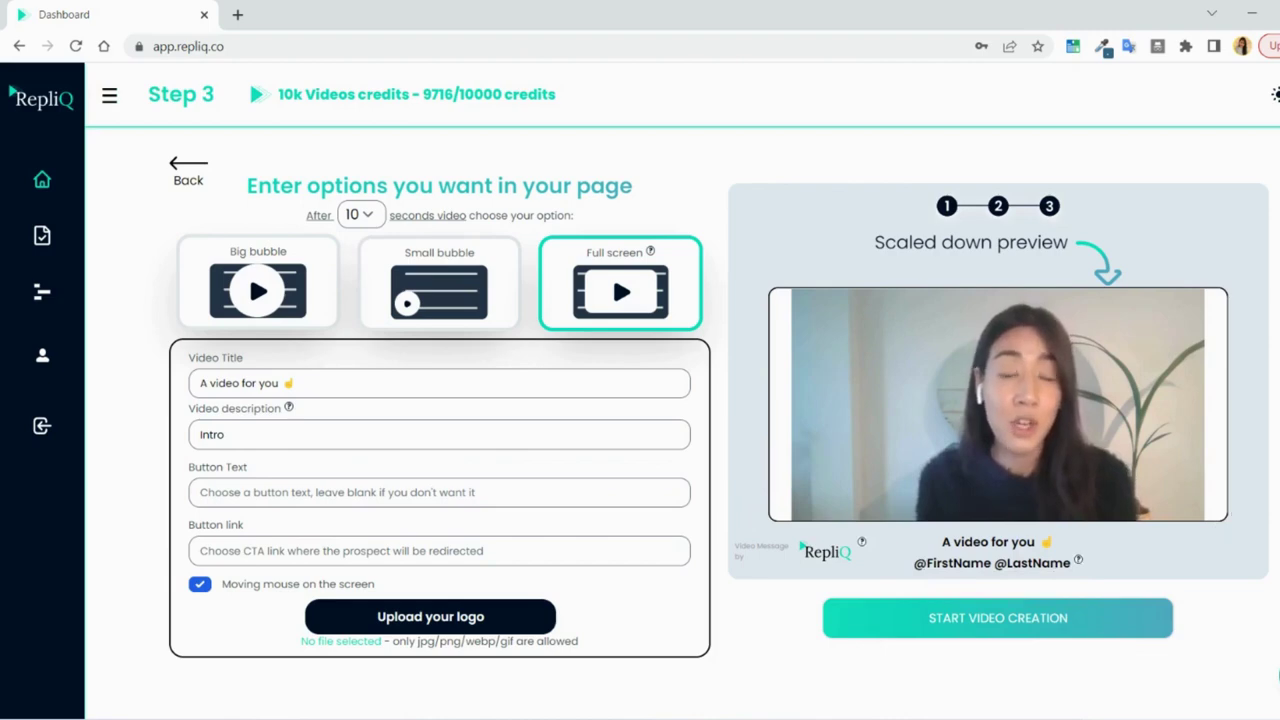
Check the title 'A video for you' and description 'Intro', leaving button fields empty and moving mouse on.
left_click_drag(334, 384, 183, 385)
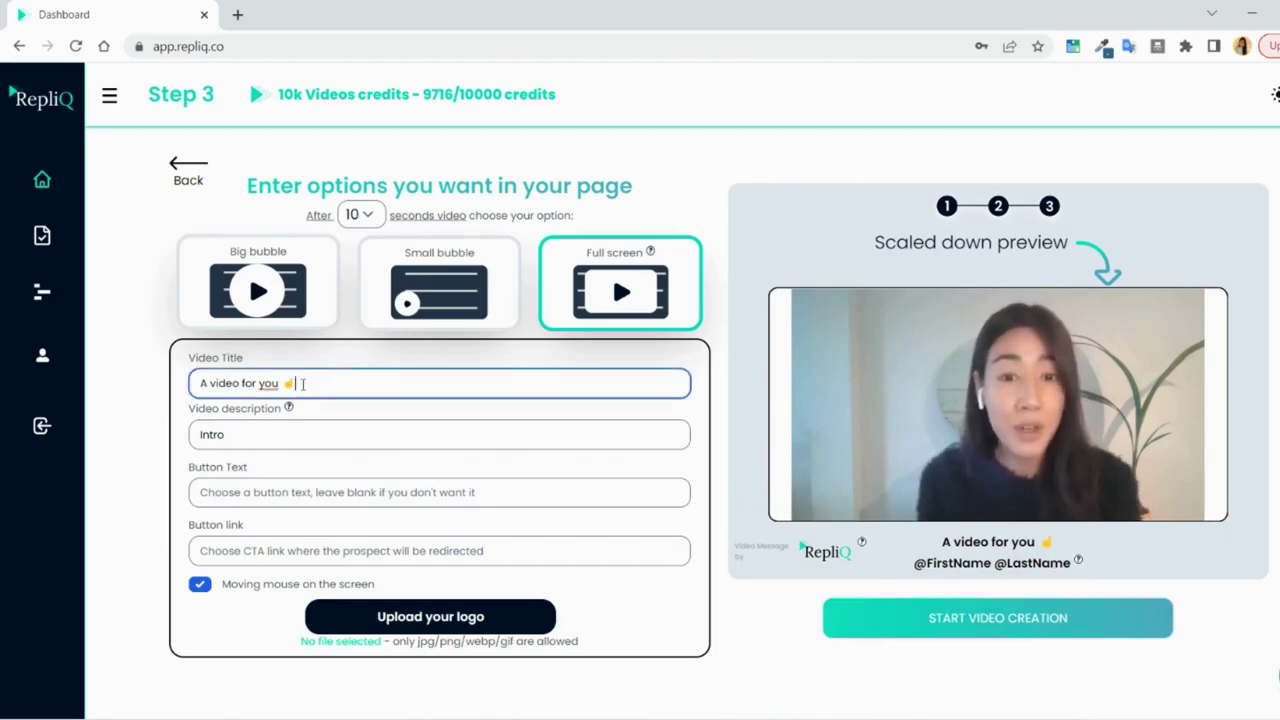
left_click_drag(240, 434, 167, 432)
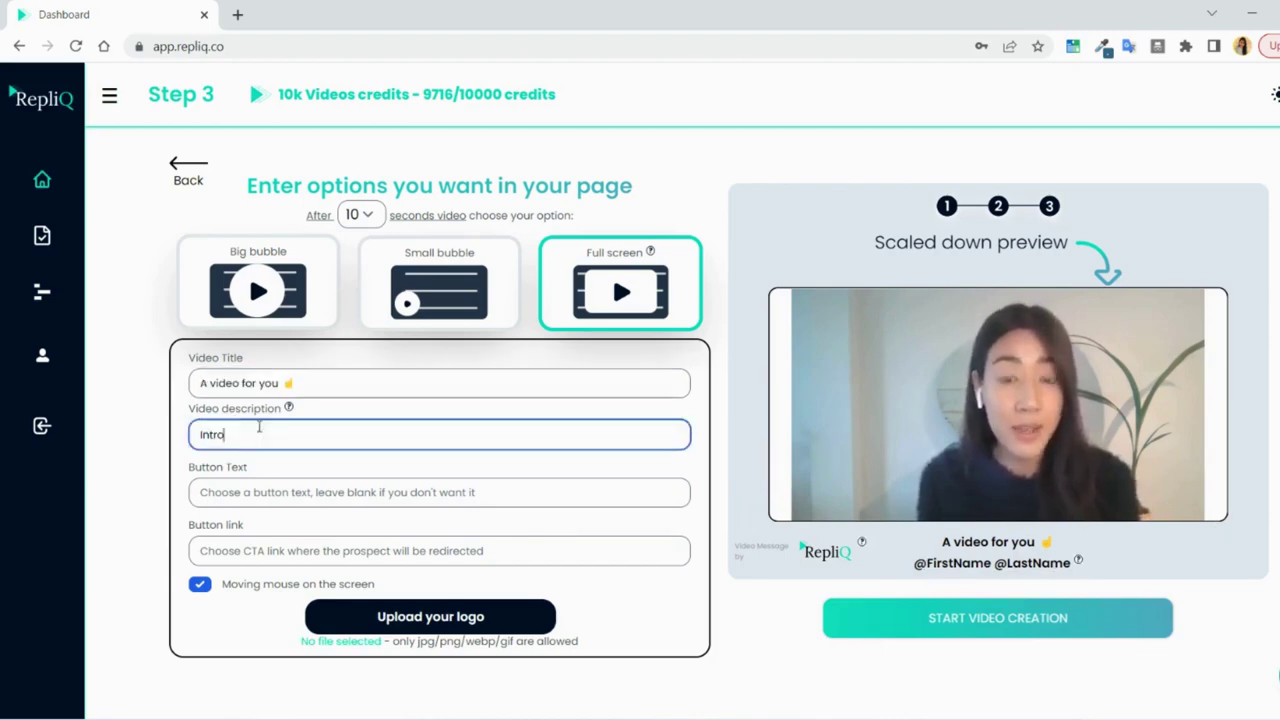
left_click(238, 488)
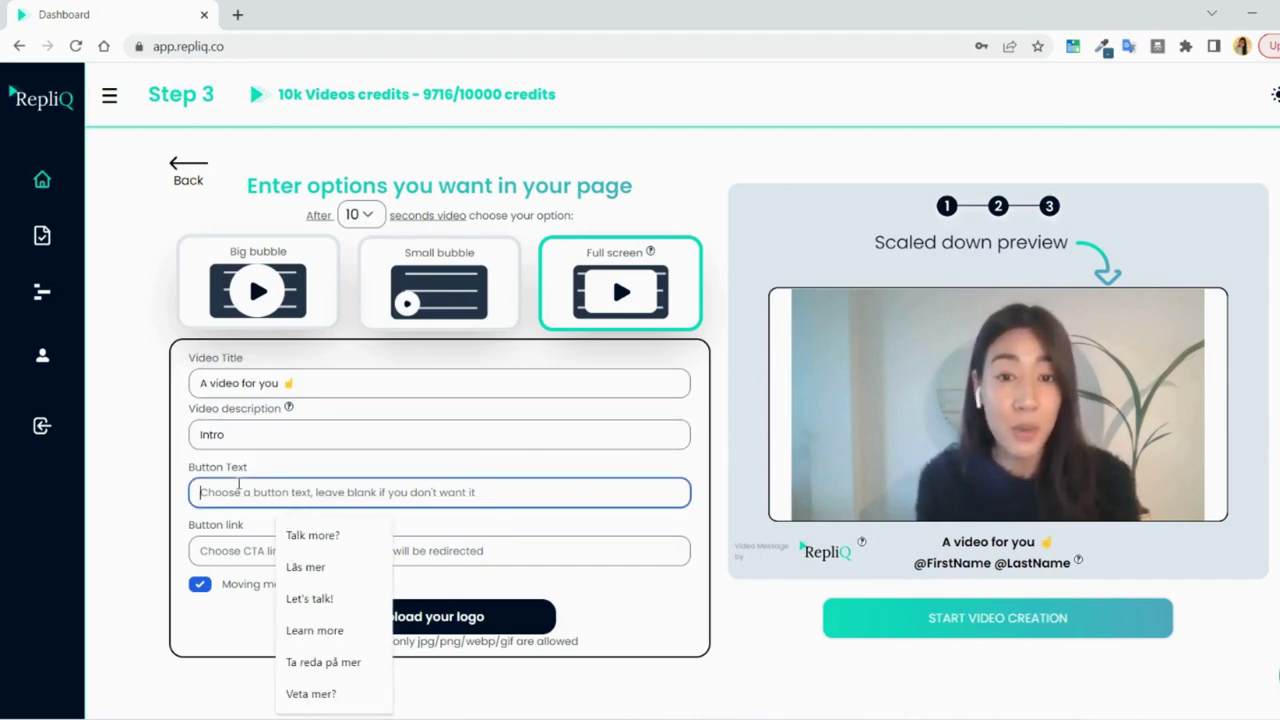
left_click(214, 549)
left_click(201, 586)
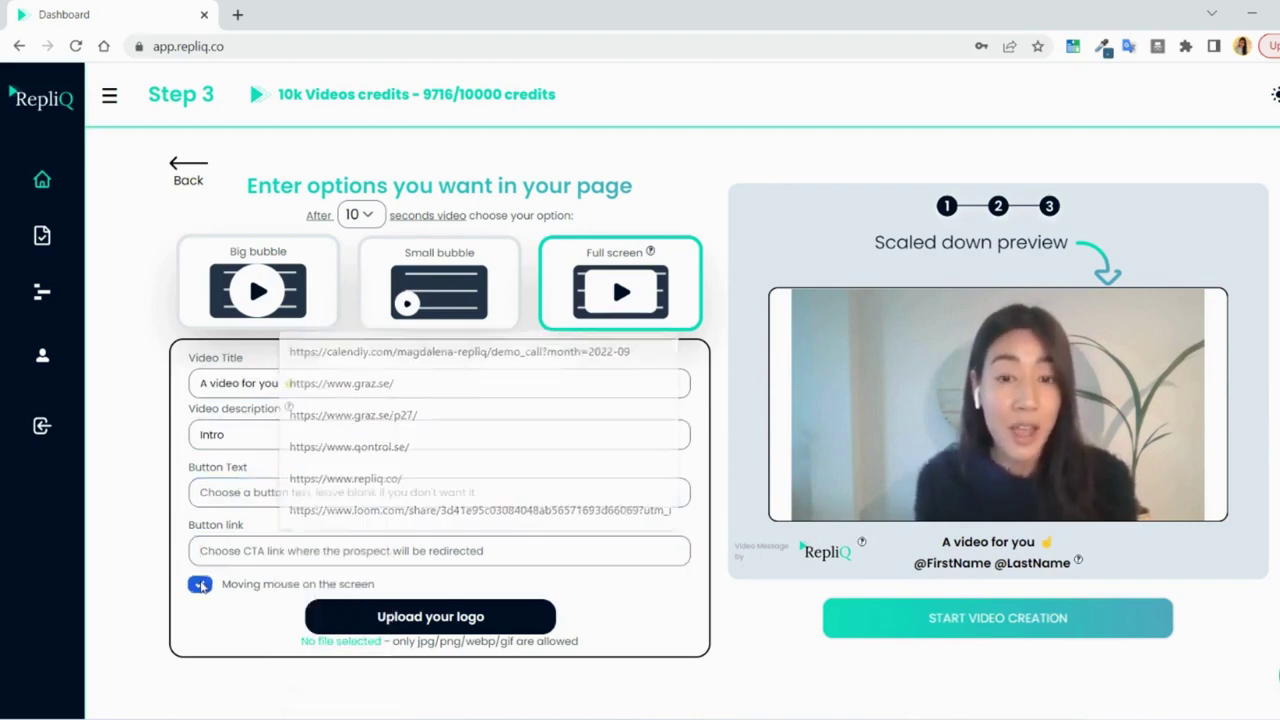
left_click(202, 588)
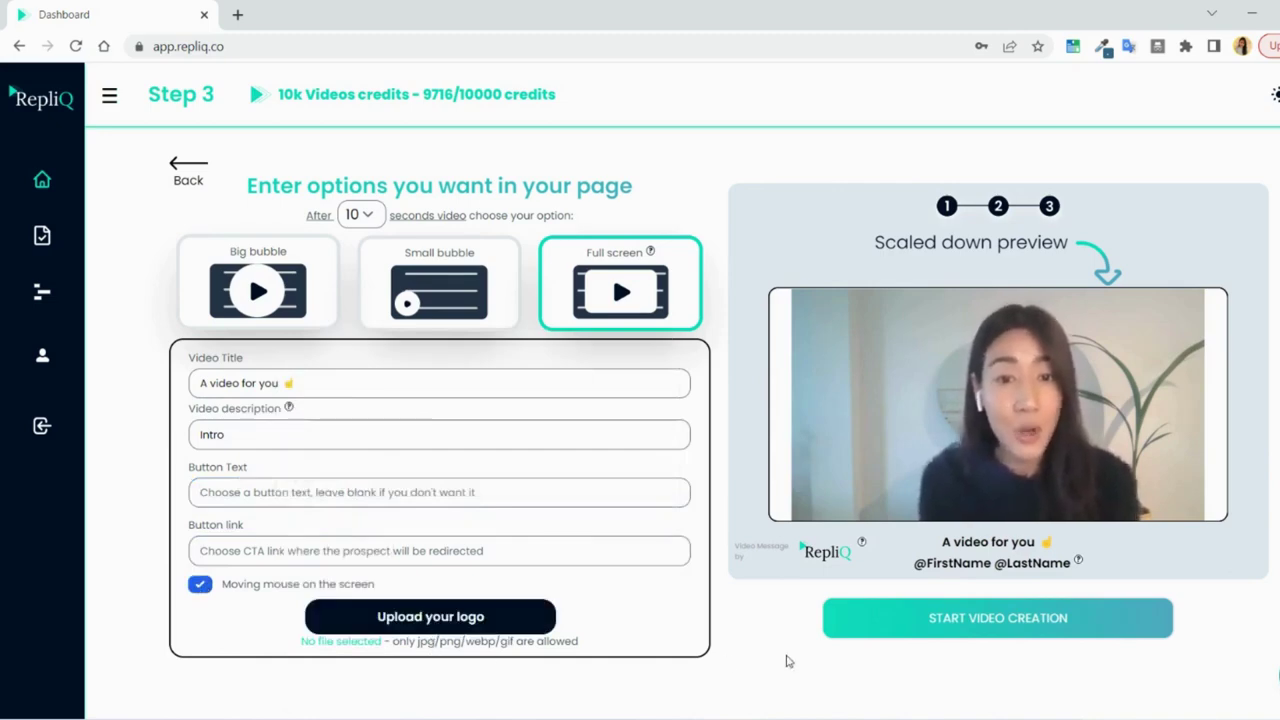
Start creating the personalized videos with START VIDEO CREATION.
left_click(961, 628)
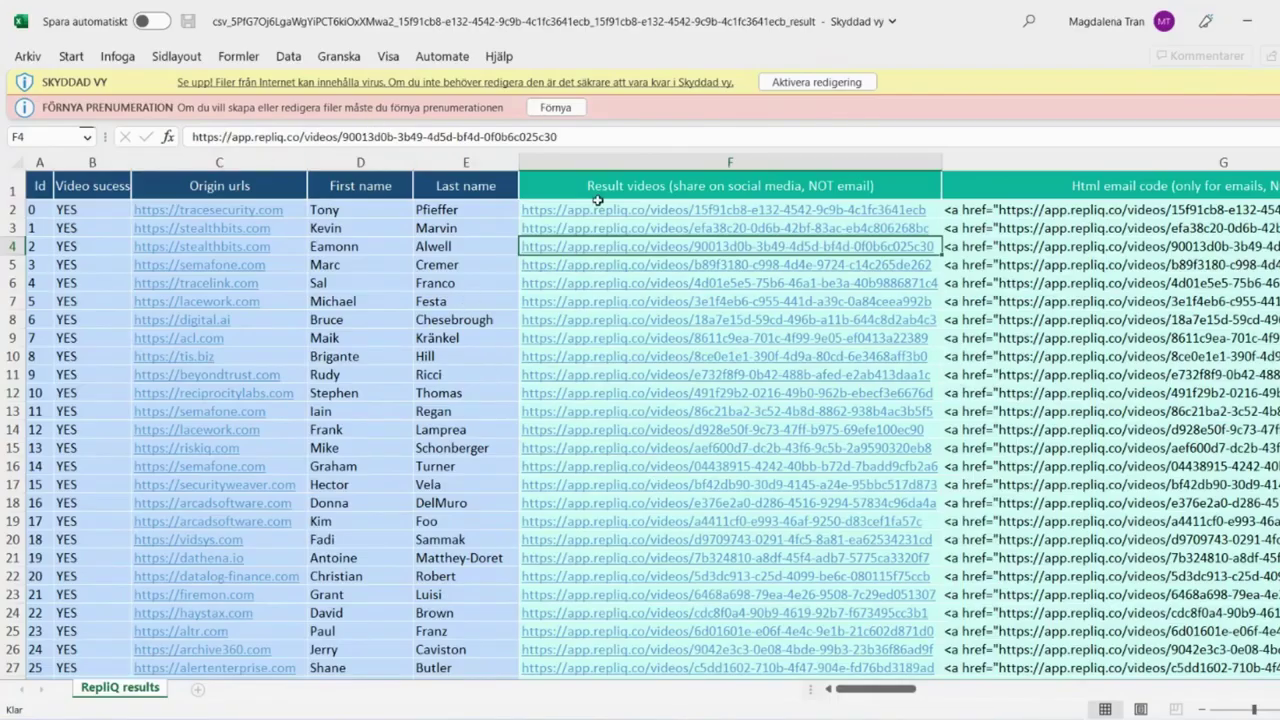
left_click(597, 197)
left_click(92, 187)
scroll(99, 269, "down", 1)
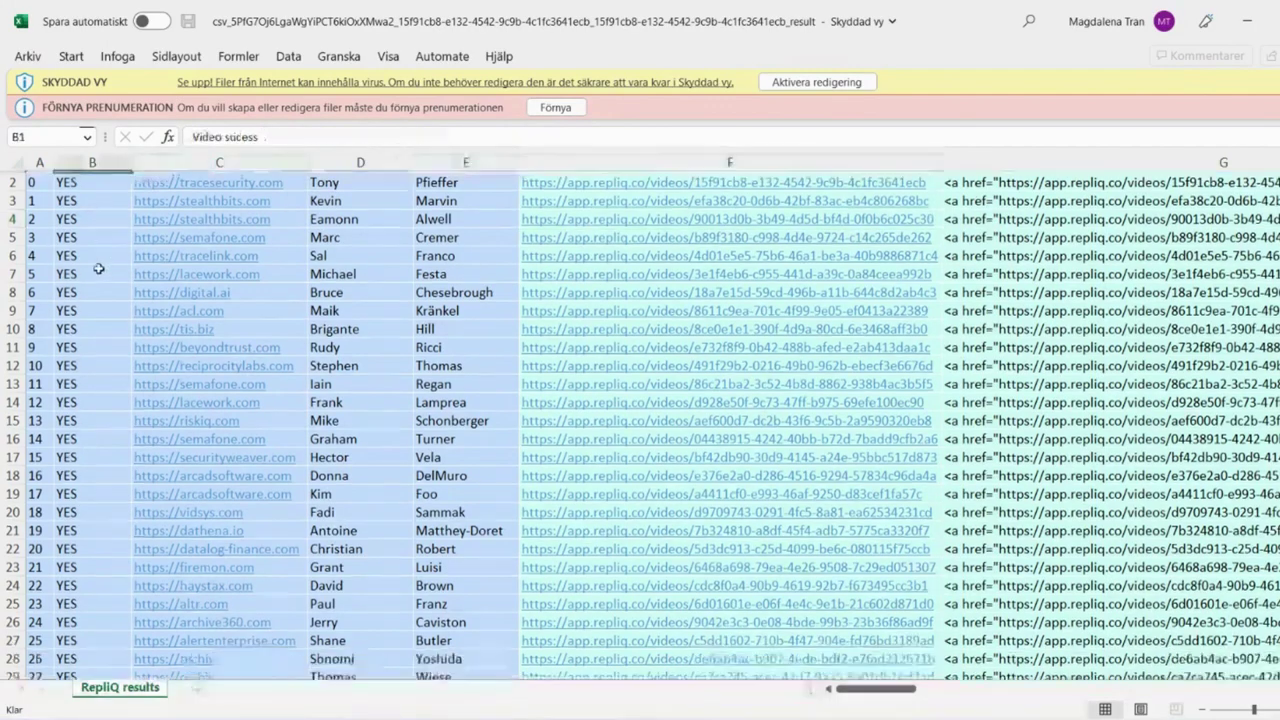
scroll(99, 275, "down", 10)
scroll(99, 280, "up", 5)
scroll(99, 284, "up", 6)
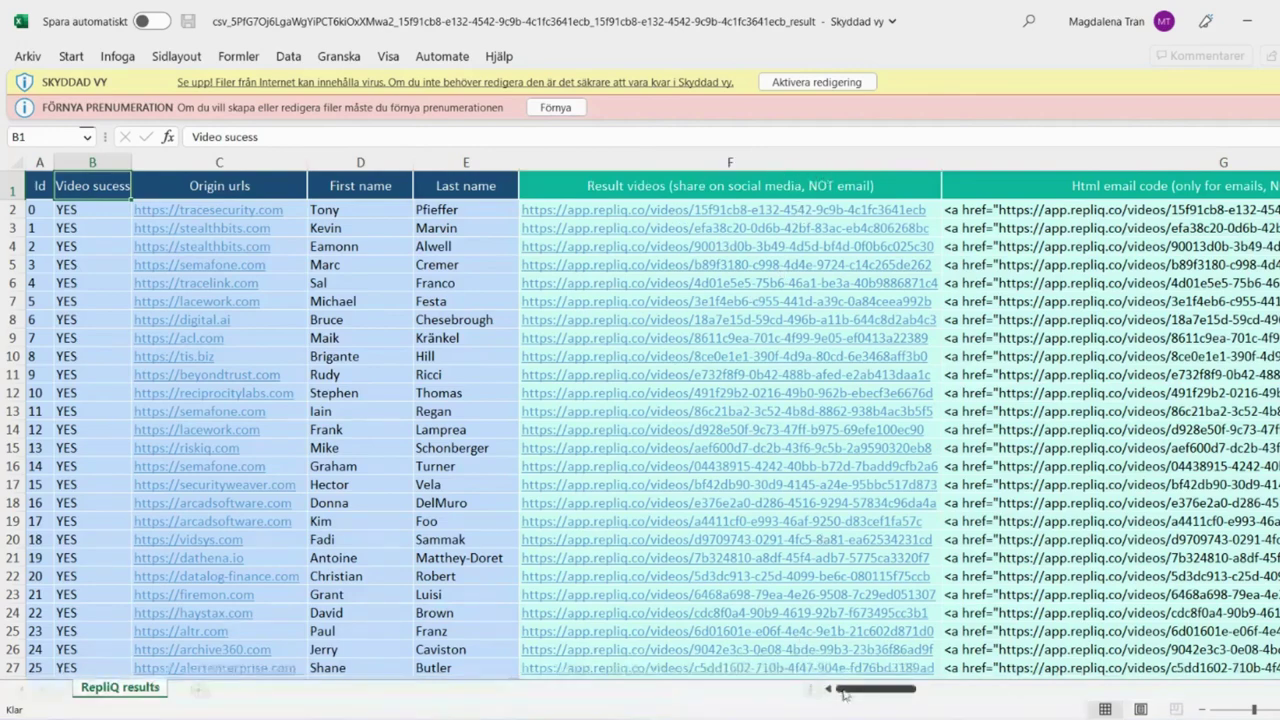
left_click_drag(843, 690, 875, 690)
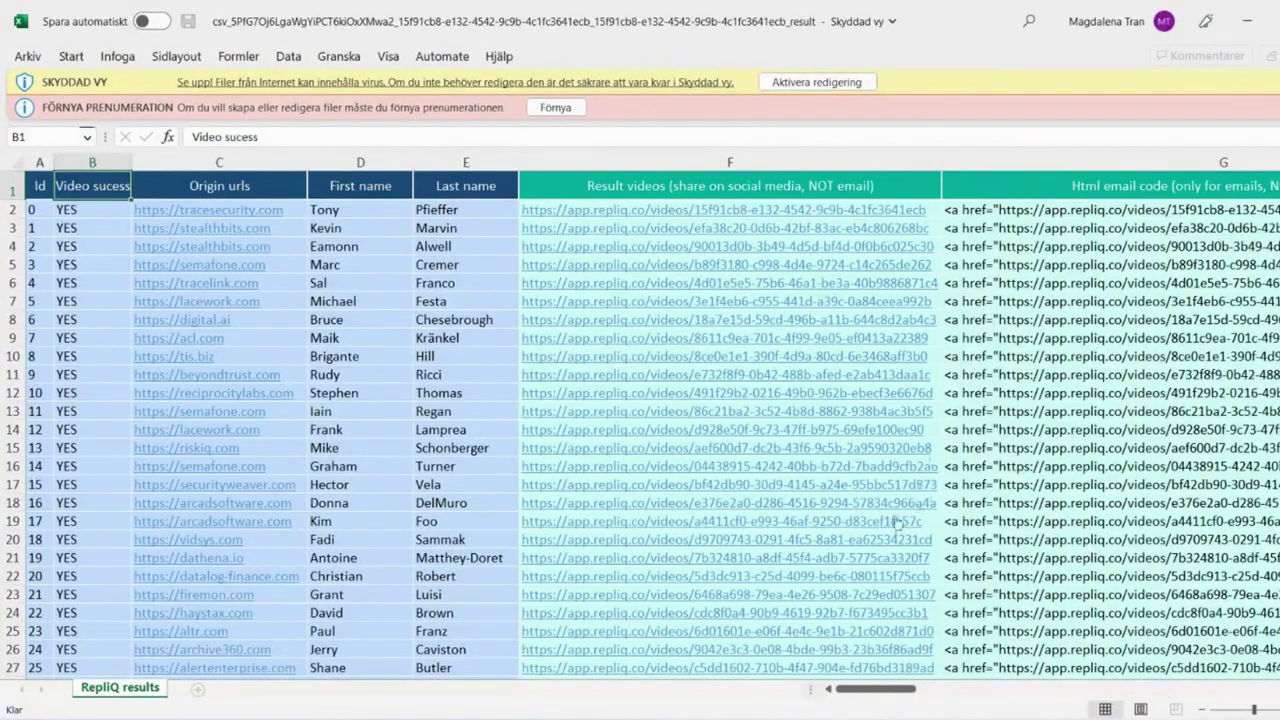
scroll(873, 615, "down", 1)
scroll(873, 615, "down", 1)
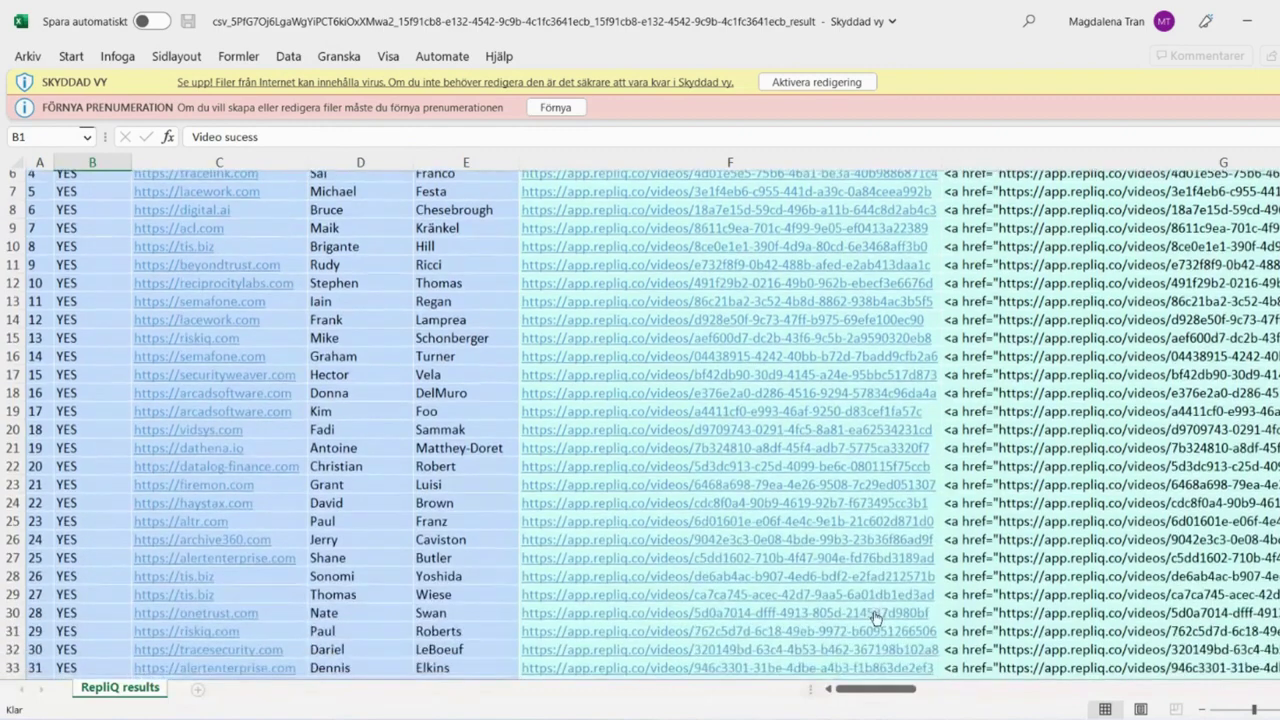
scroll(876, 617, "down", 1)
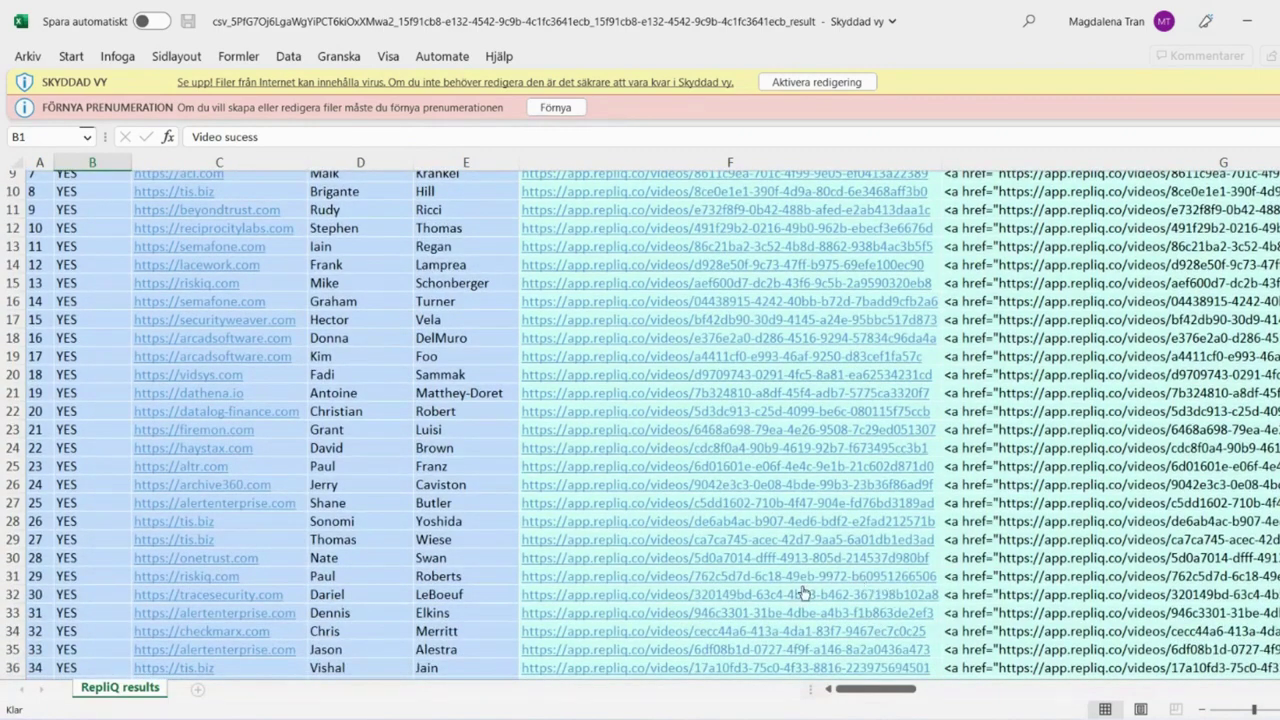
scroll(790, 595, "down", 1)
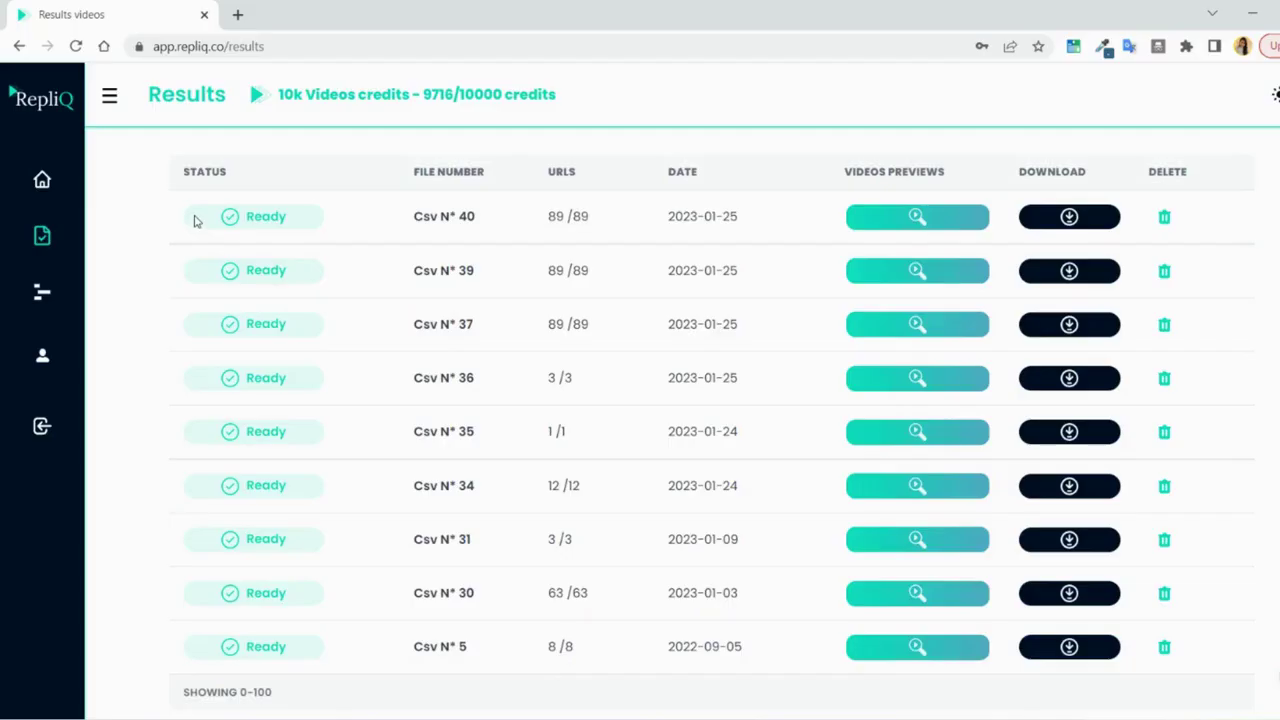
Preview the flexera, alertenterprise, tis.biz, sonatype and tracesecurity.com videos, pasting the last one's HTML into Gmail.
left_click(903, 219)
left_click(330, 298)
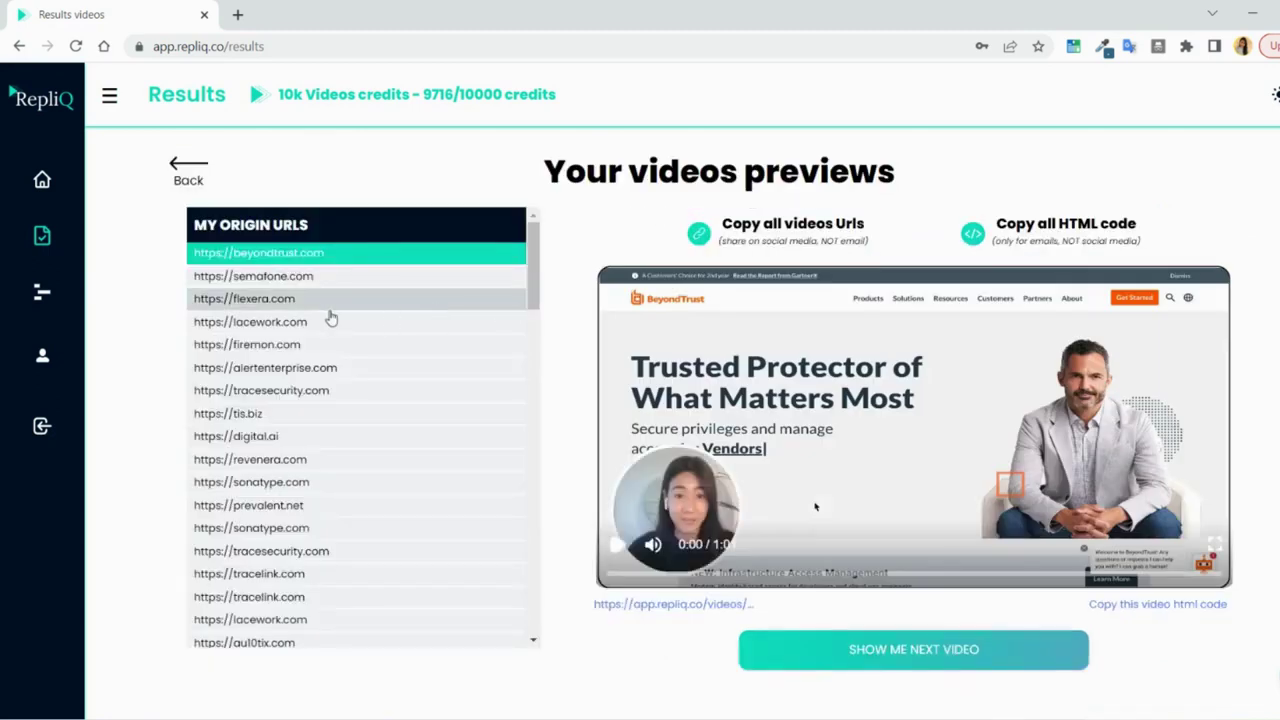
left_click(338, 367)
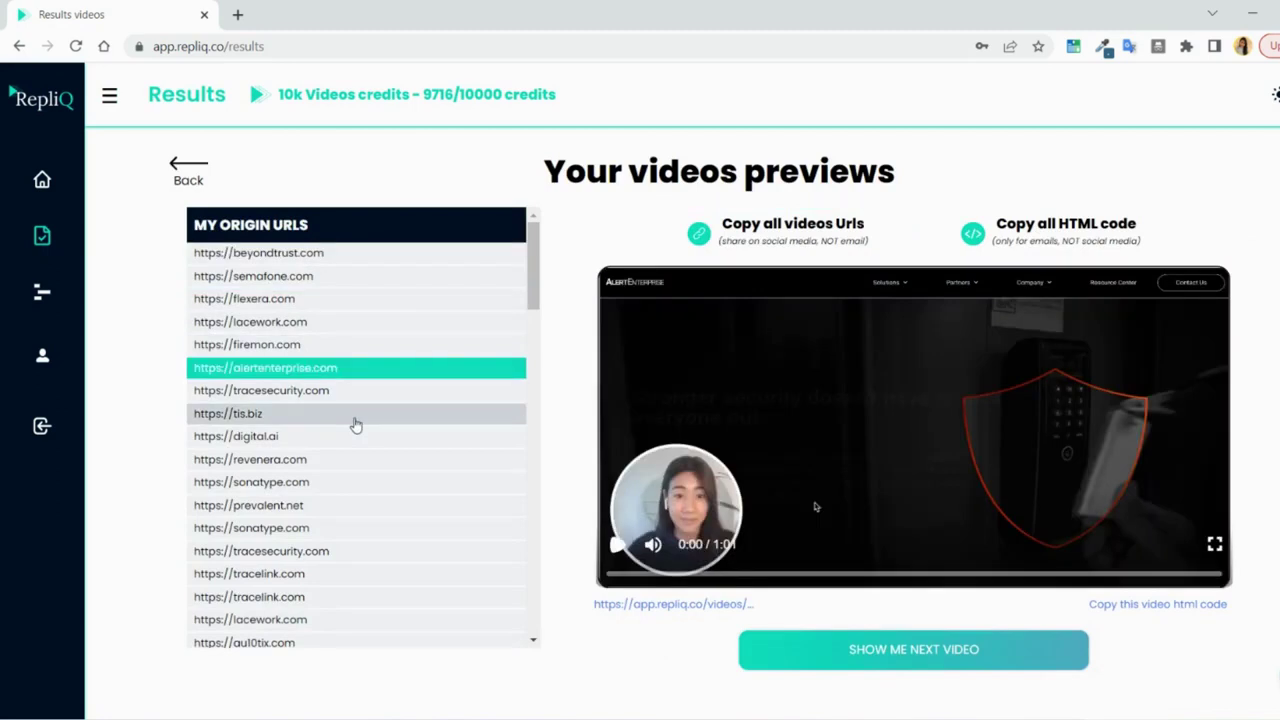
left_click(355, 414)
left_click(369, 481)
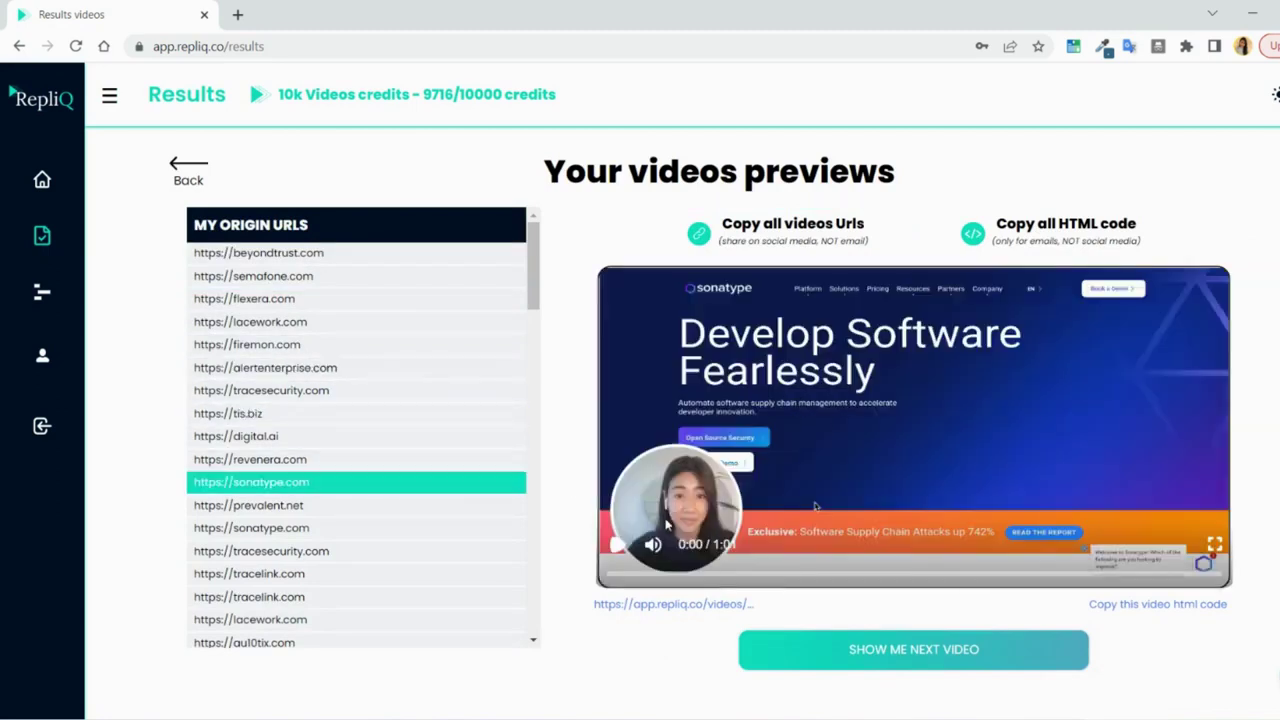
left_click(457, 529)
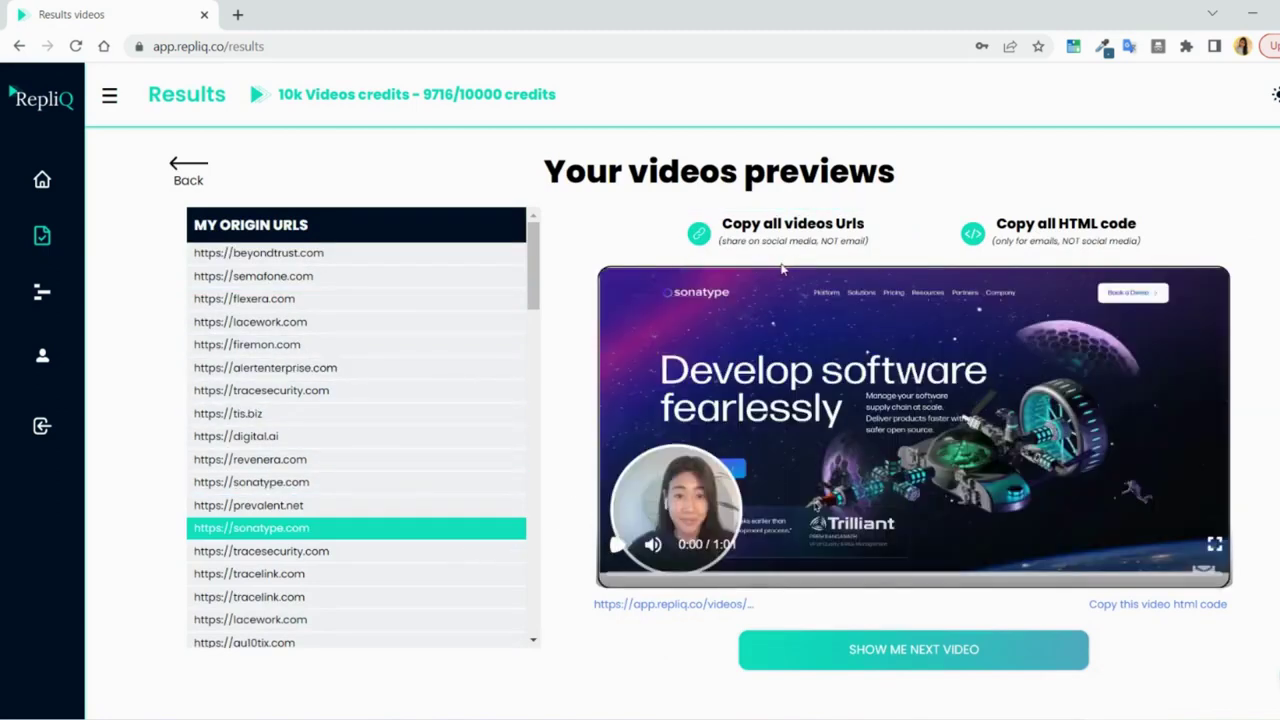
left_click(407, 563)
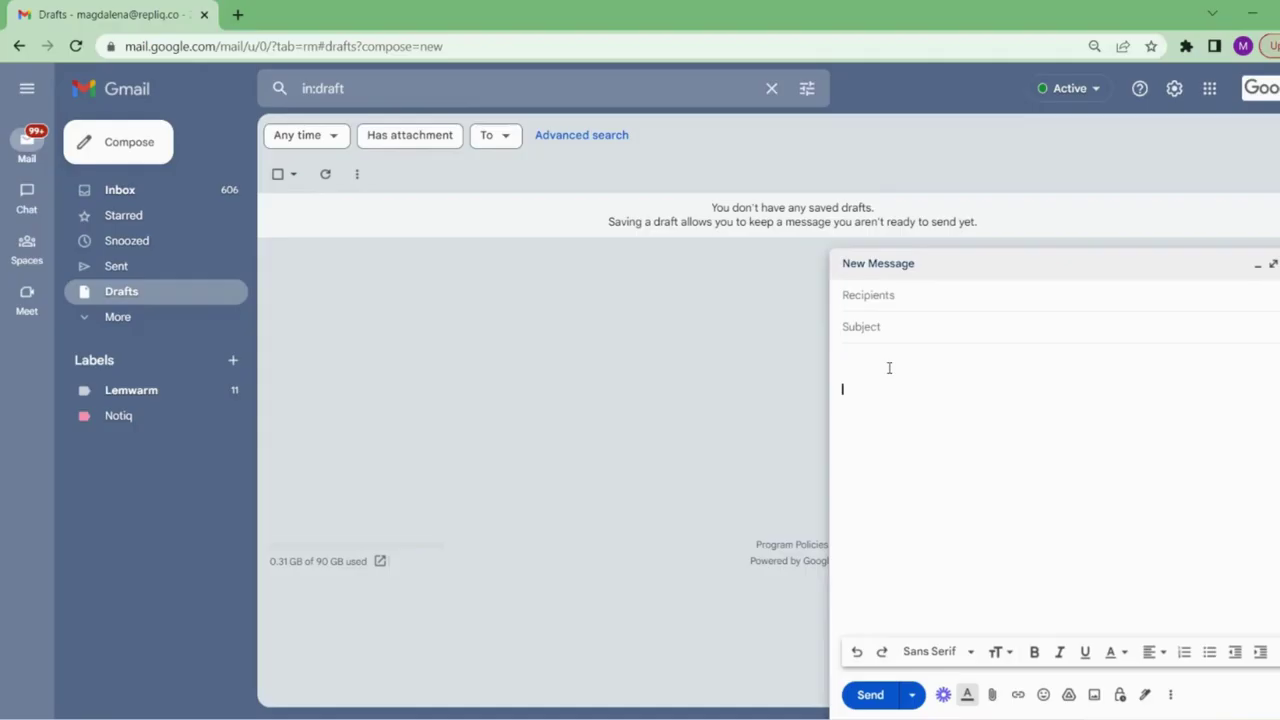
key("ctrl+v")
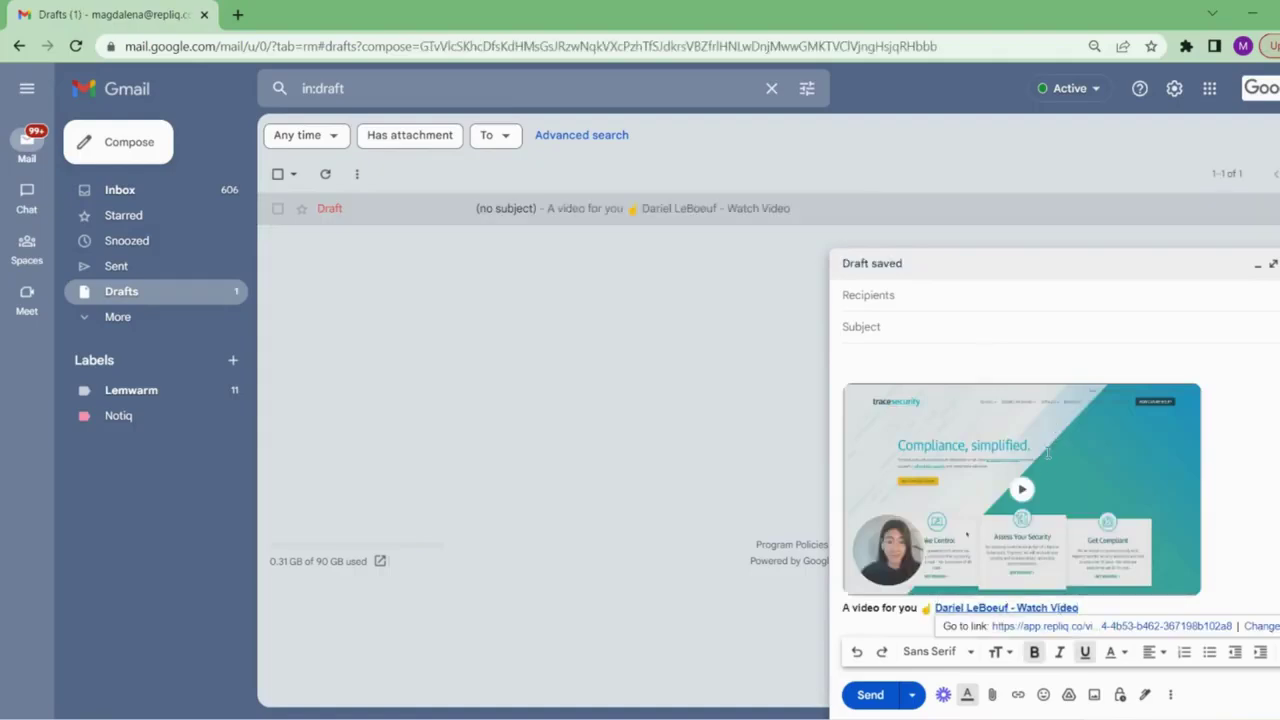
Check the pasted thumbnail and Watch Video link in the Gmail draft, then go back to RepliQ.
left_click(972, 360)
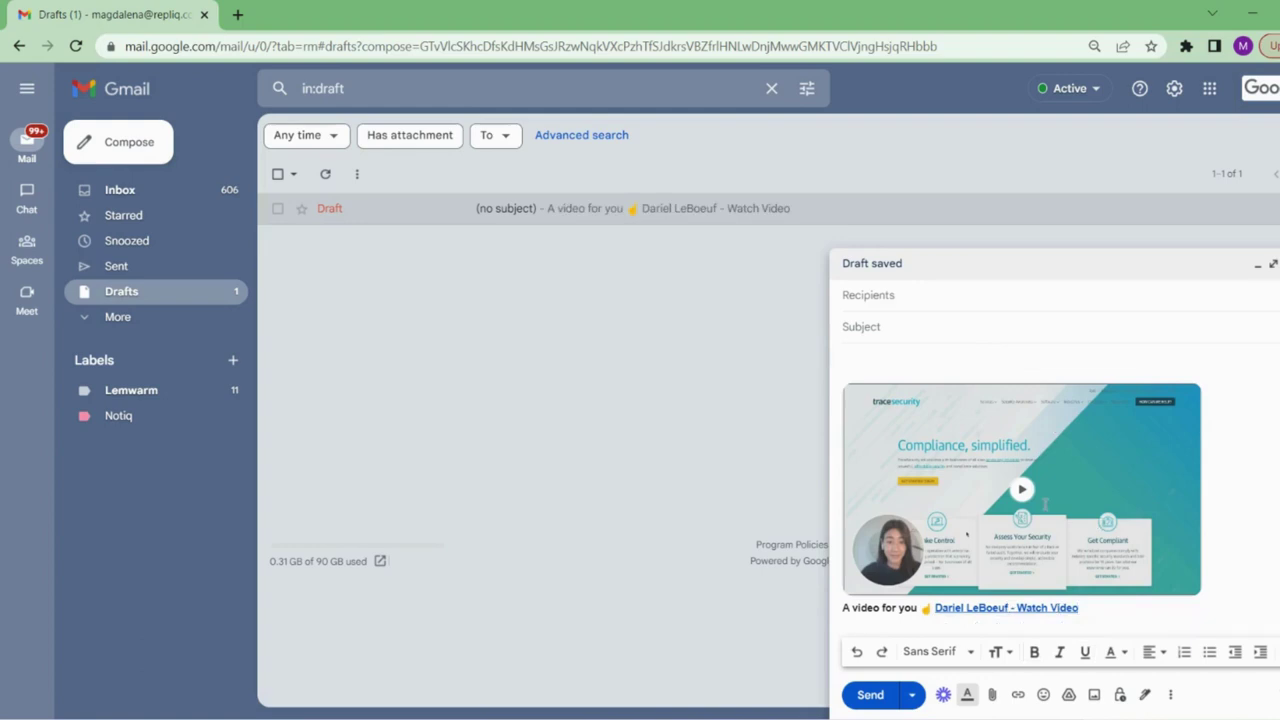
left_click(997, 608)
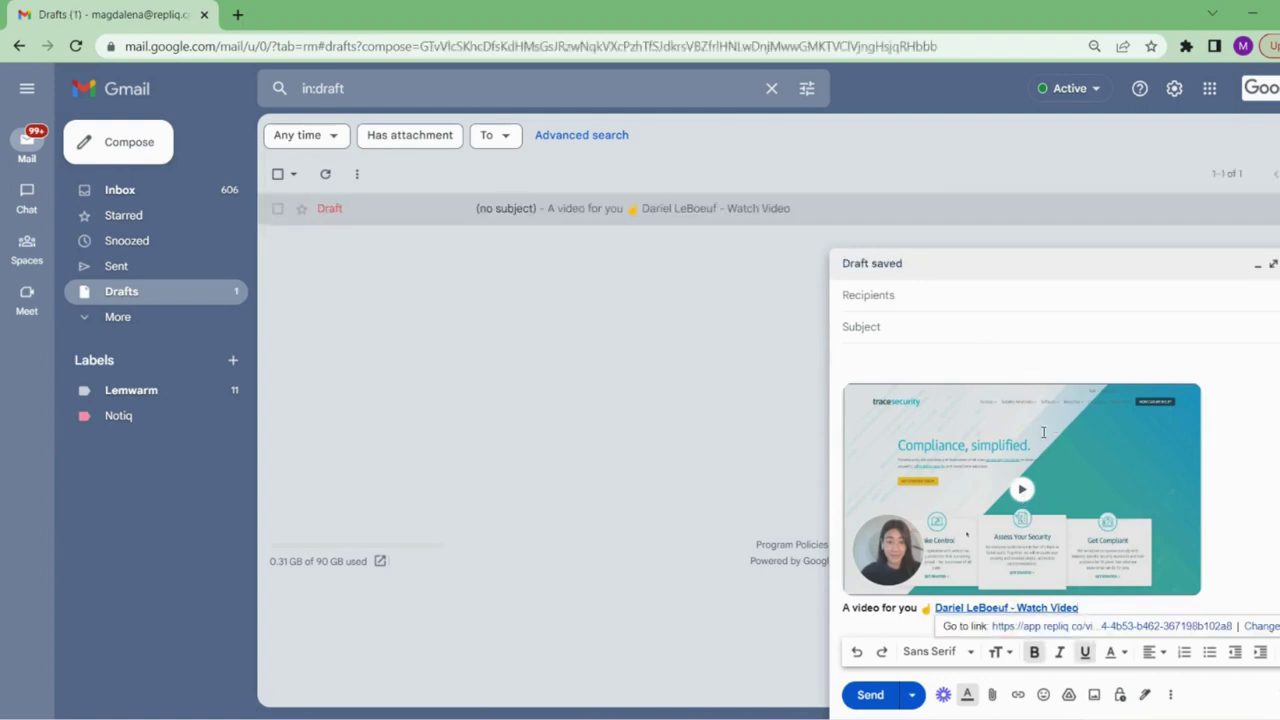
left_click(972, 357)
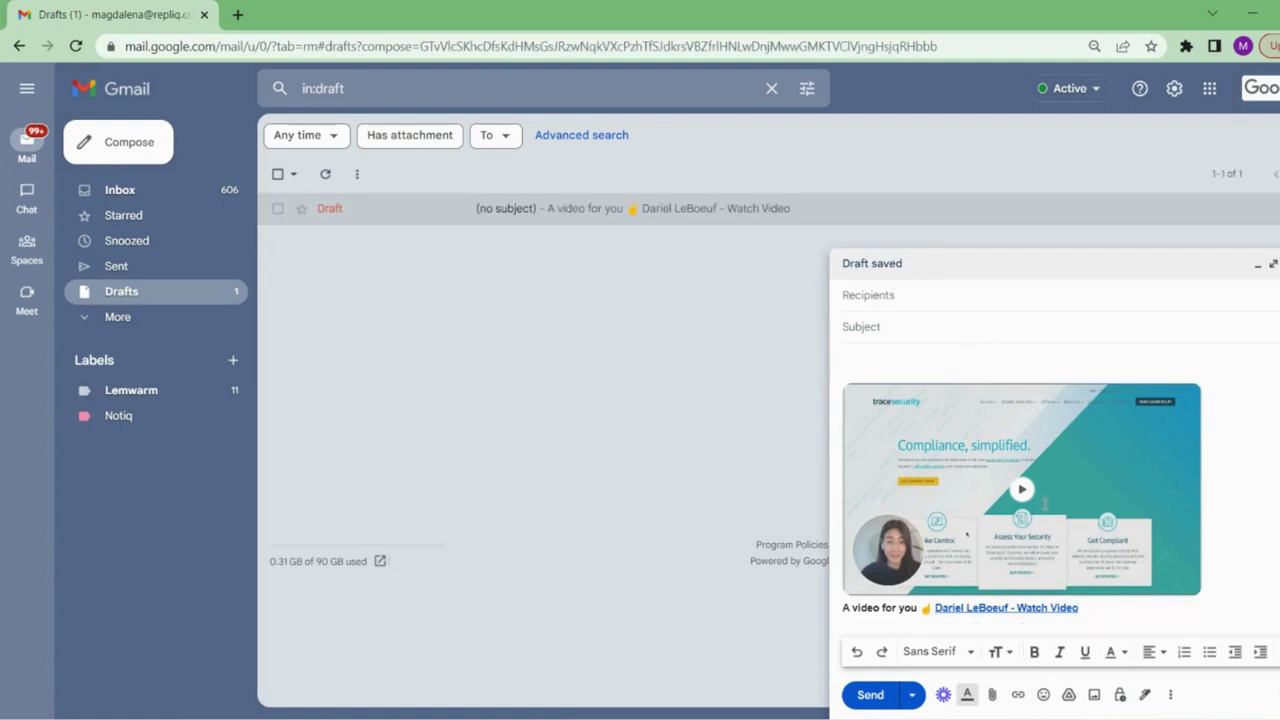
left_click(751, 681)
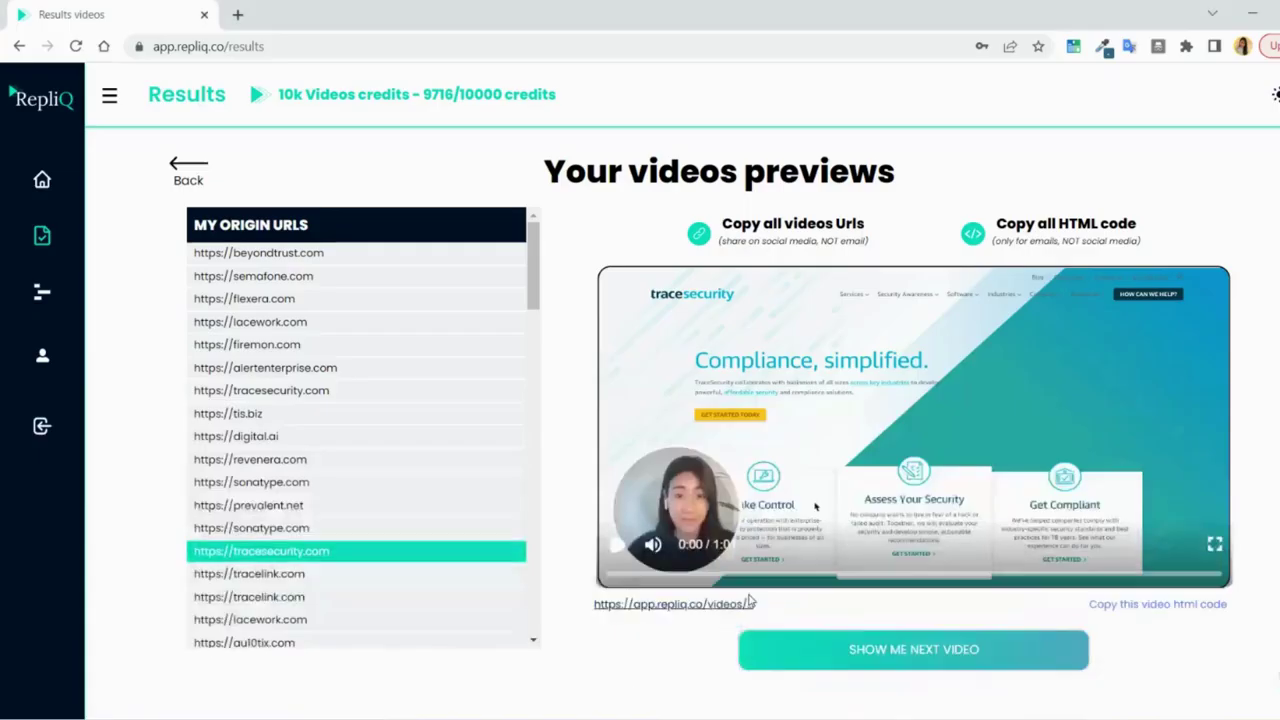
Open the tracesecurity.com video's app.repliq.co/videos/ link below the preview player.
left_click(643, 606)
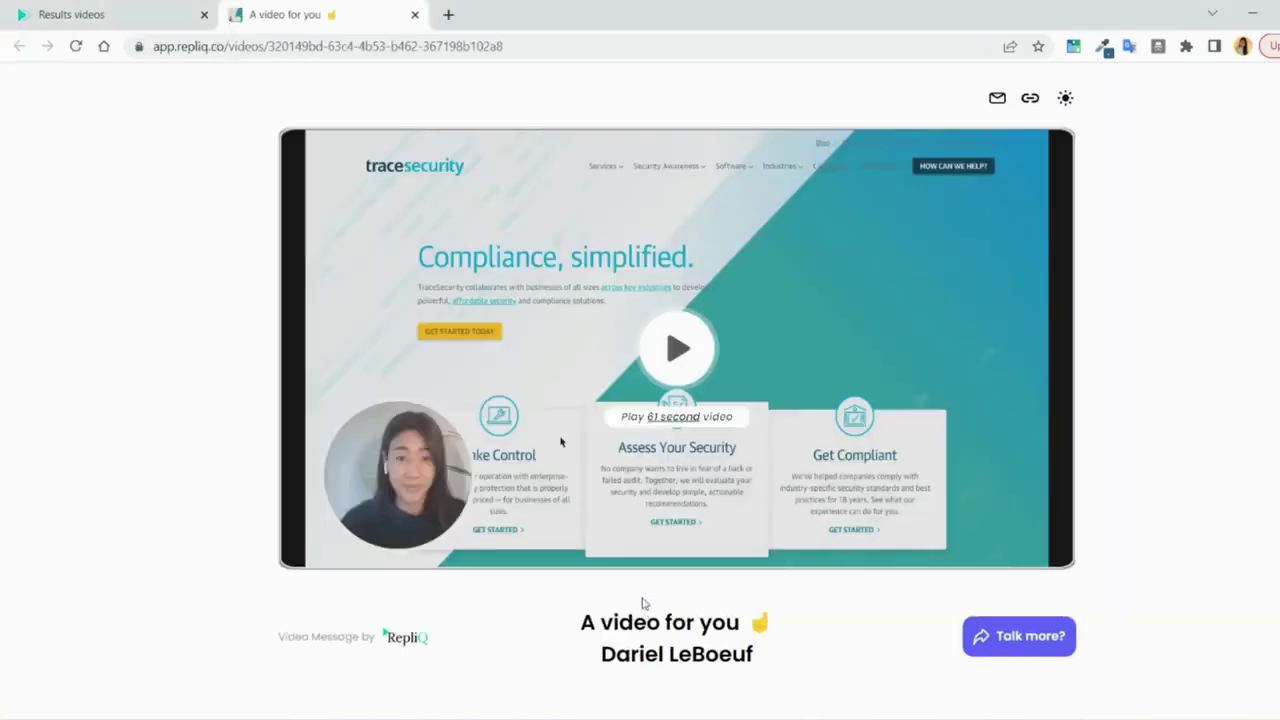